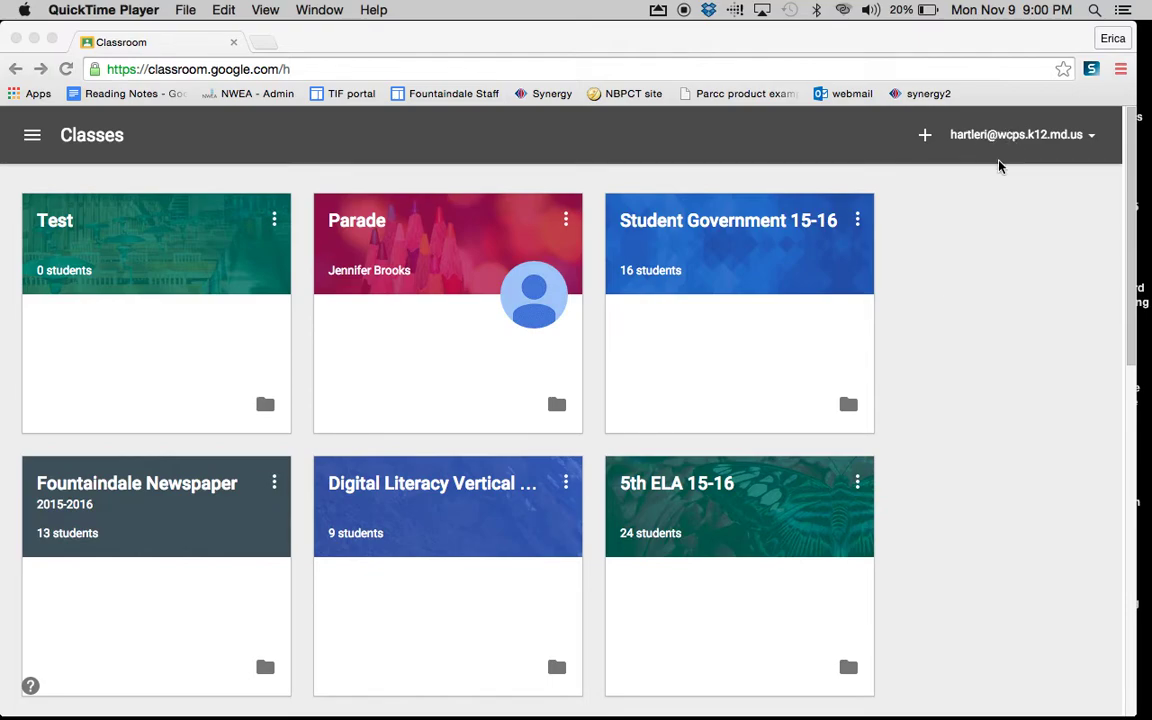
# Step: Open the Test class and start a new assignment in its stream
pyautogui.scroll(-5, 761, 411)
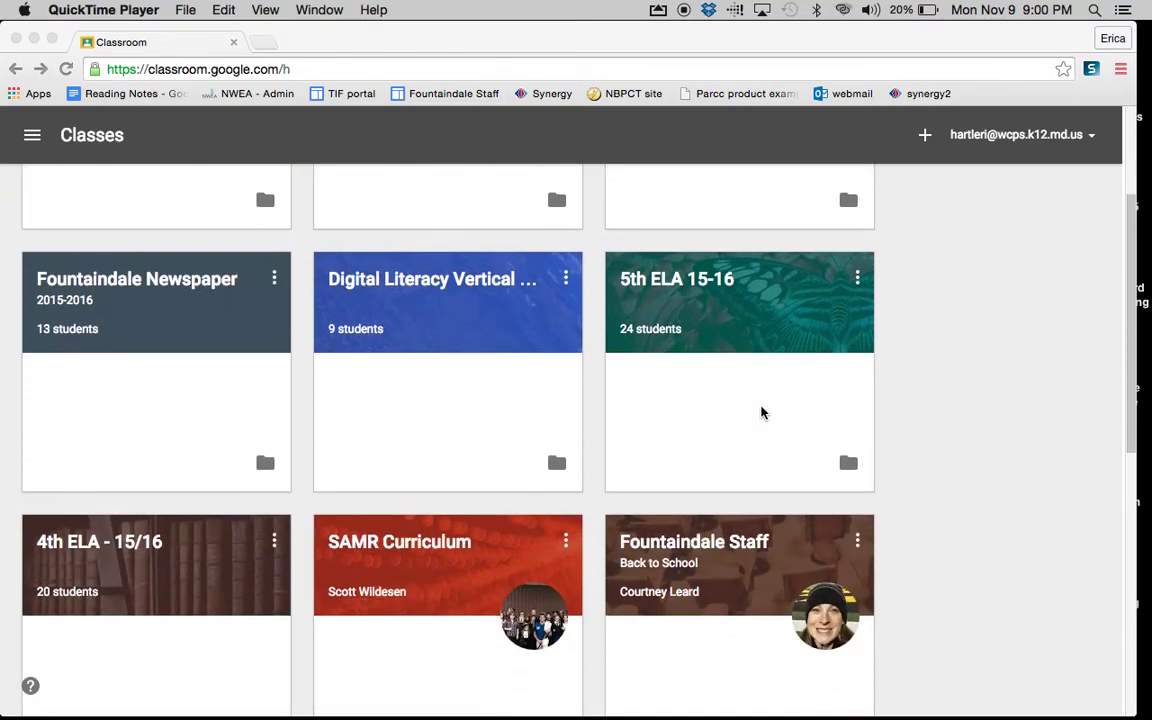
pyautogui.scroll(-3, 761, 411)
pyautogui.scroll(8, 761, 411)
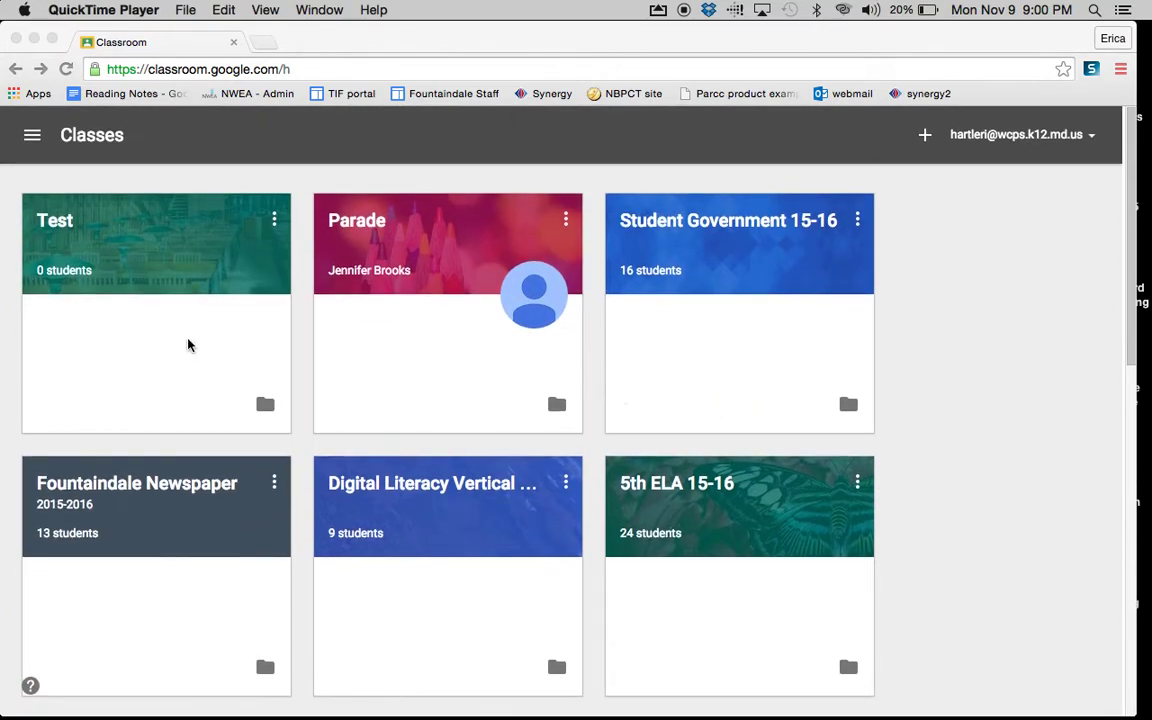
pyautogui.click(58, 228)
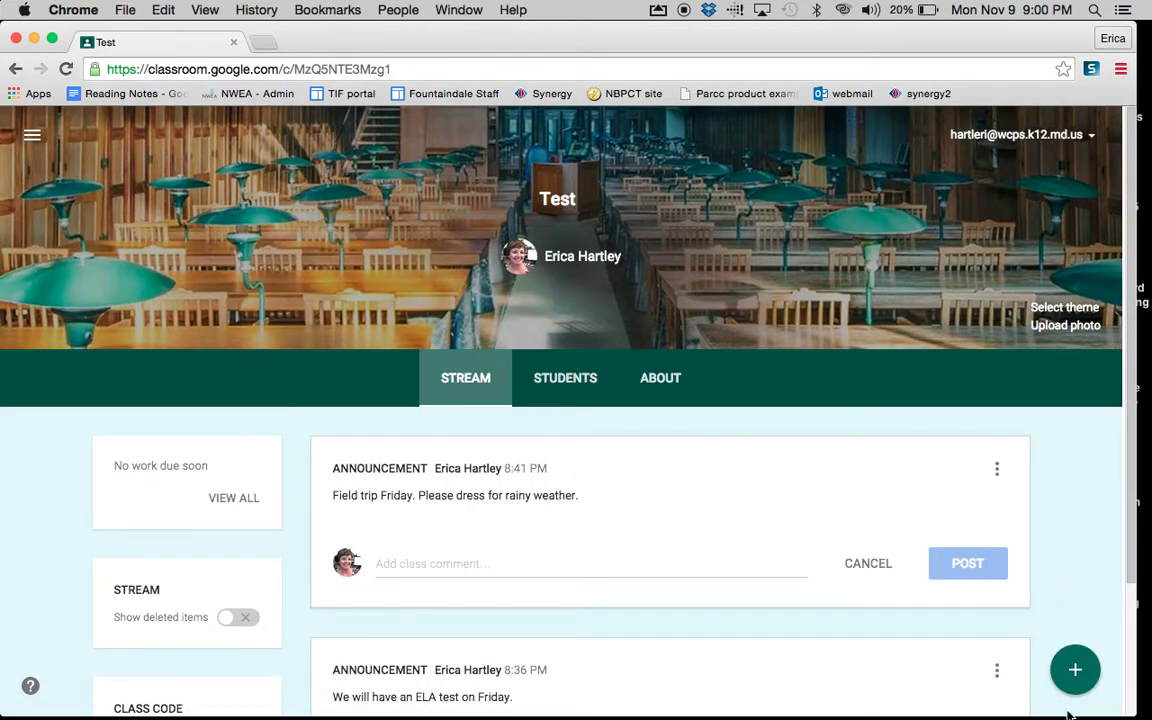
pyautogui.moveTo(1093, 677)
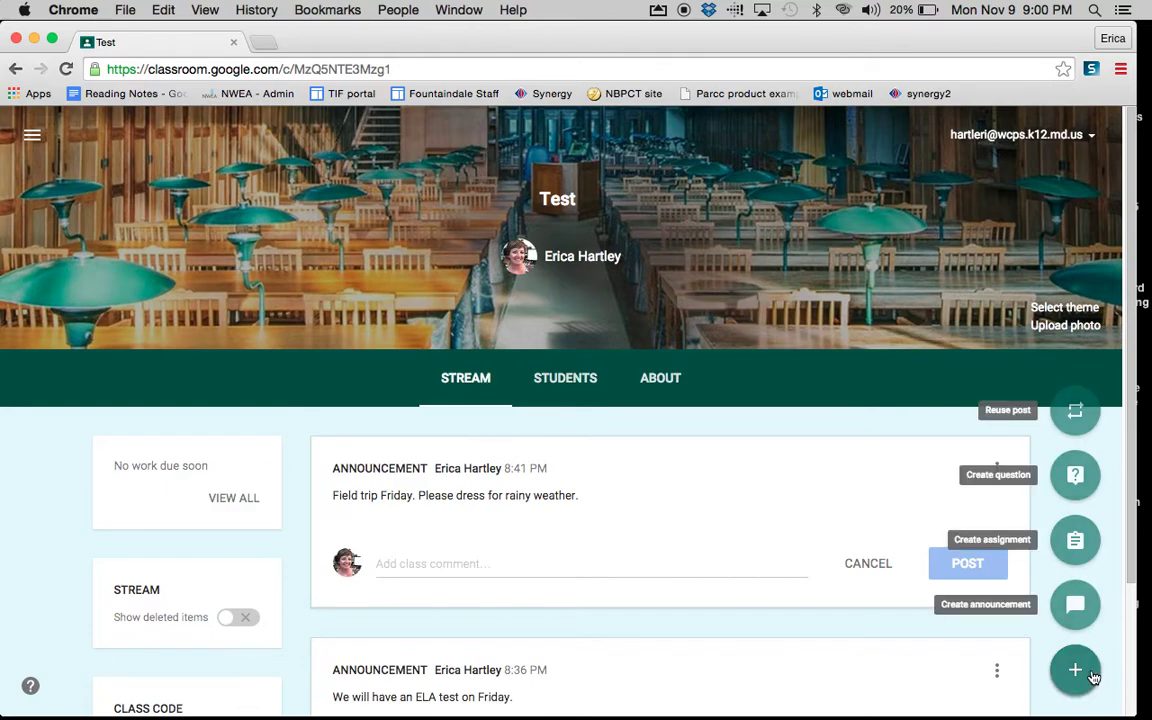
pyautogui.click(1075, 541)
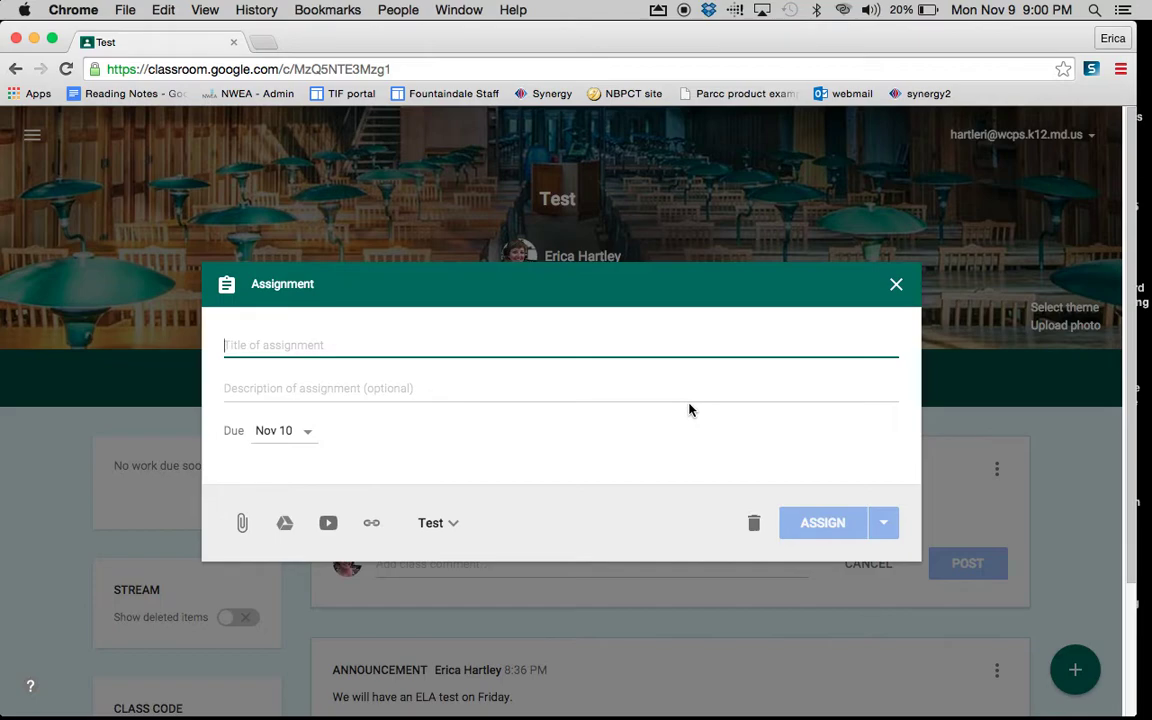
# Step: Title the new assignment "ELA quiz"
pyautogui.write('ELA quic')
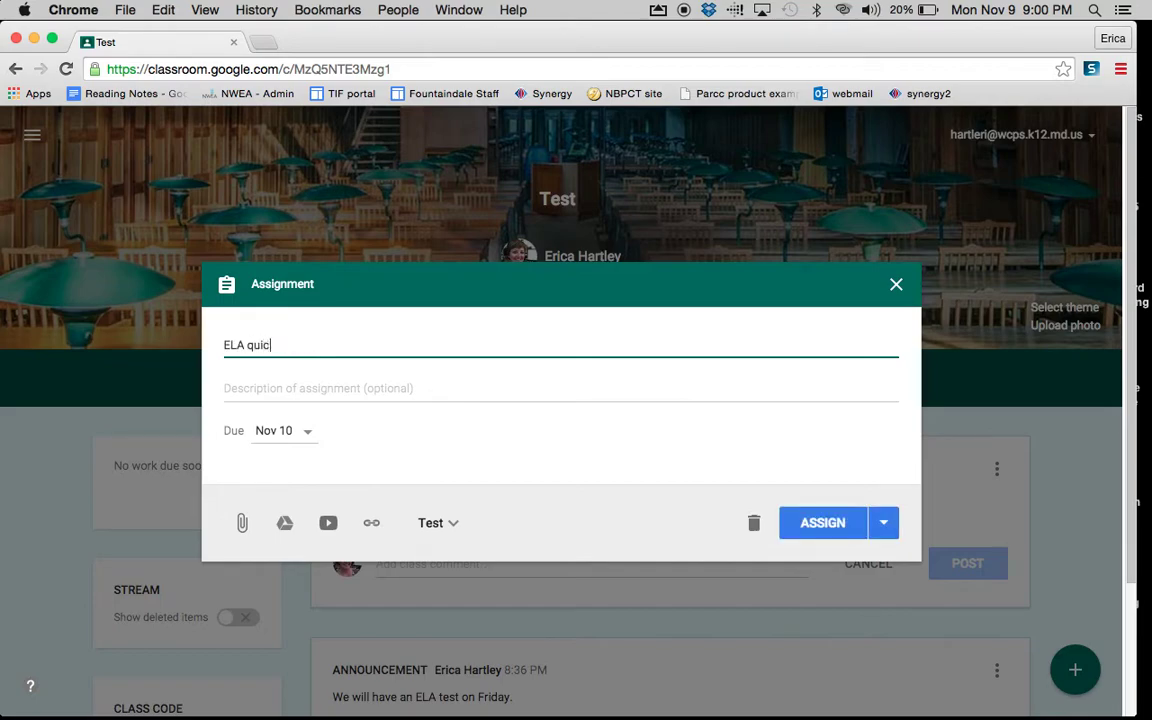
pyautogui.press('BackSpace')
pyautogui.write('z')
# Step: Describe the assignment as "This quiz is based on our work with Hatchet. Please use the text to answer all questions."
pyautogui.click(576, 395)
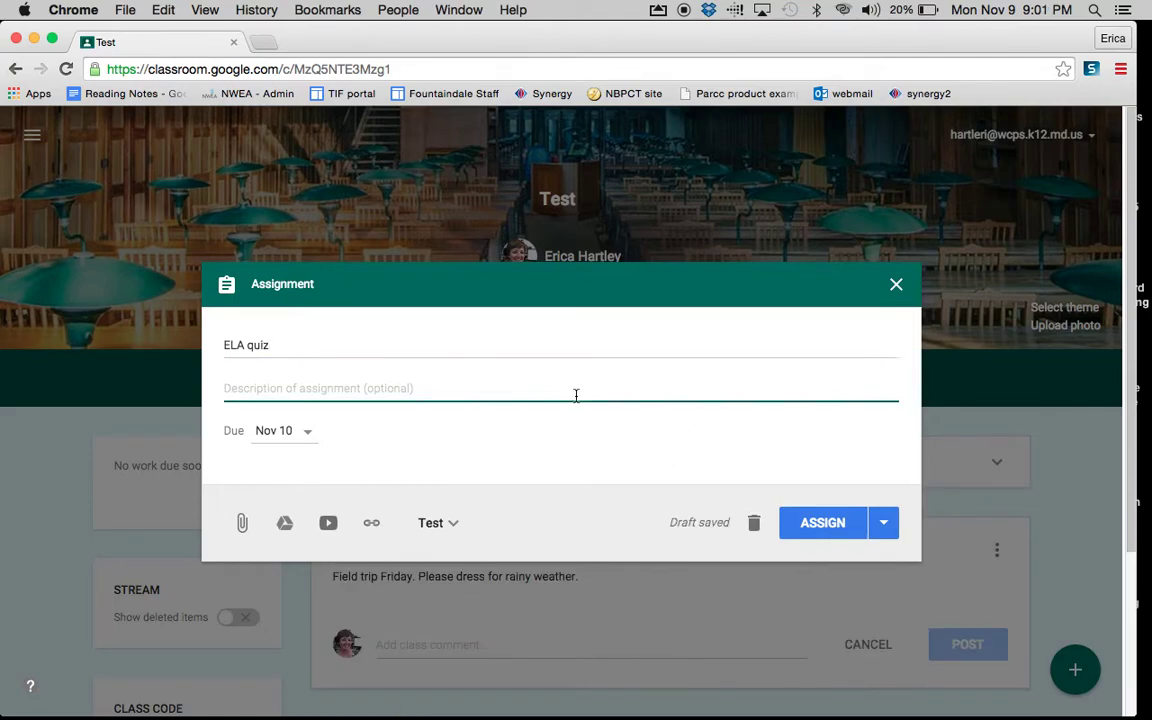
pyautogui.write('T')
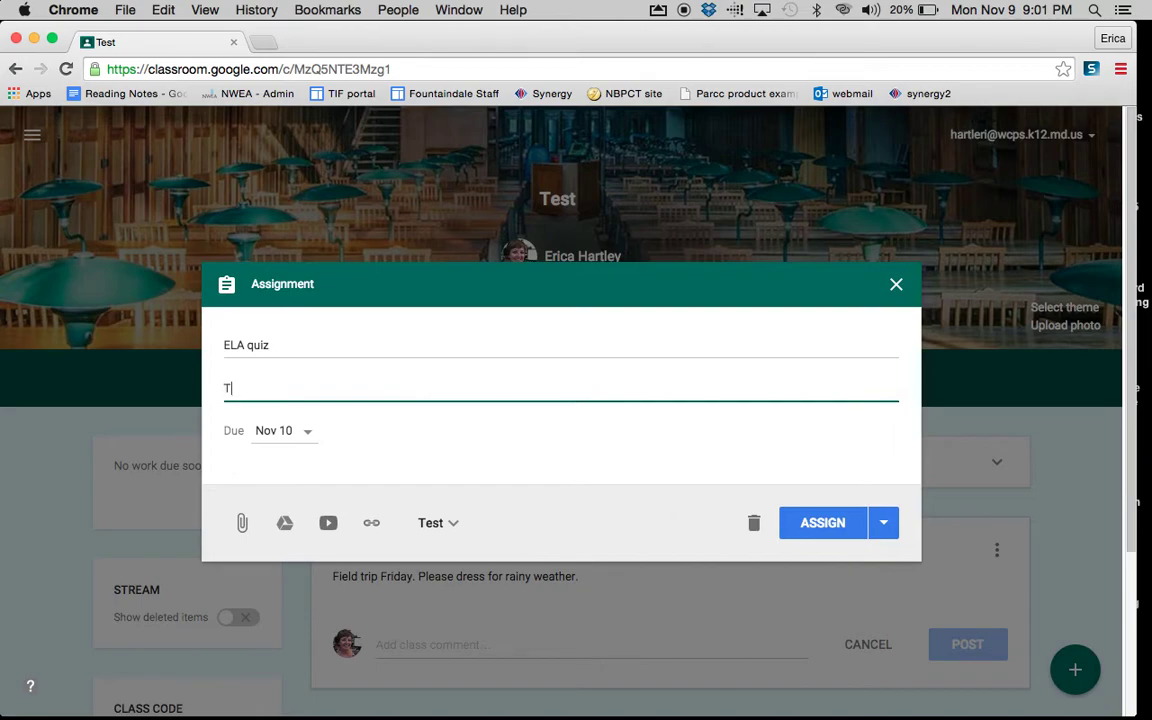
pyautogui.write('his quiz is based on our work with HAt')
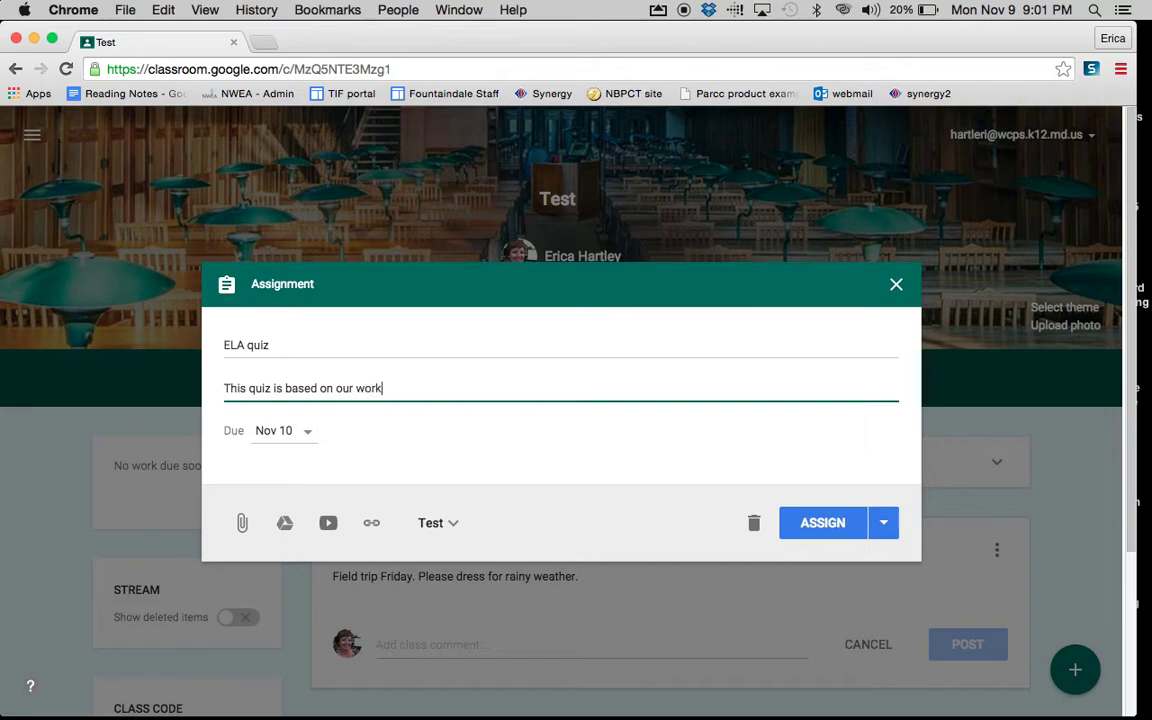
pyautogui.press('BackSpace')
pyautogui.press('BackSpace')
pyautogui.write('atchet. Please use the ')
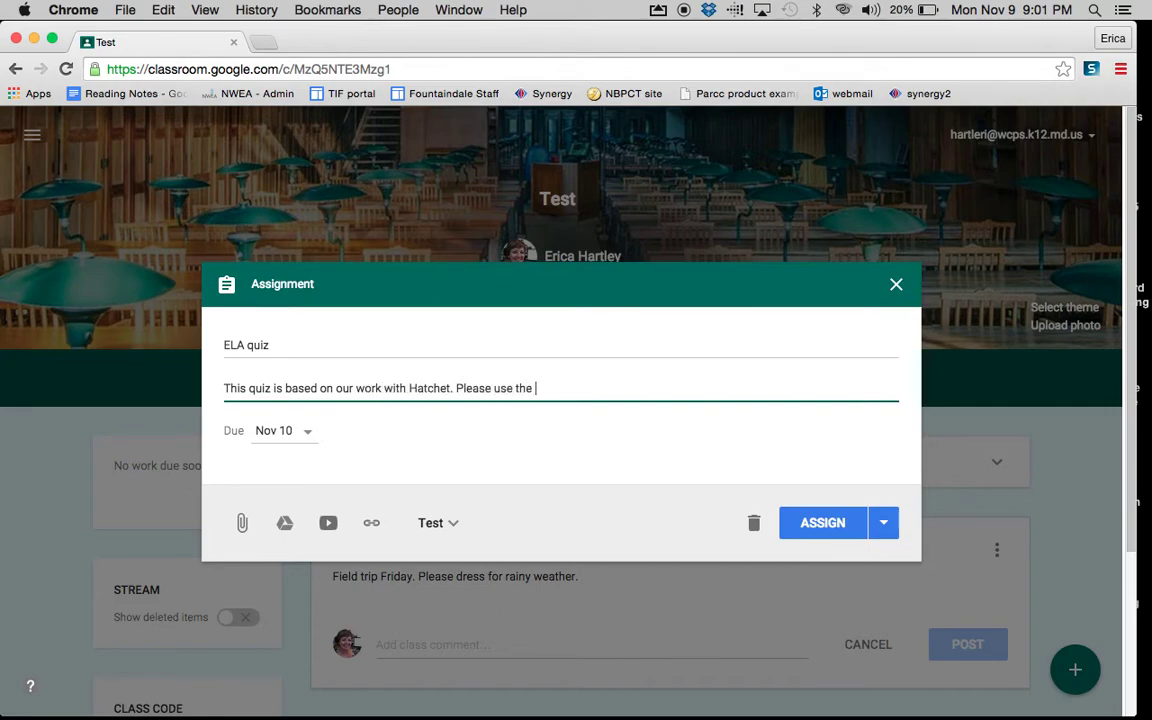
pyautogui.write('text to answer all questions.')
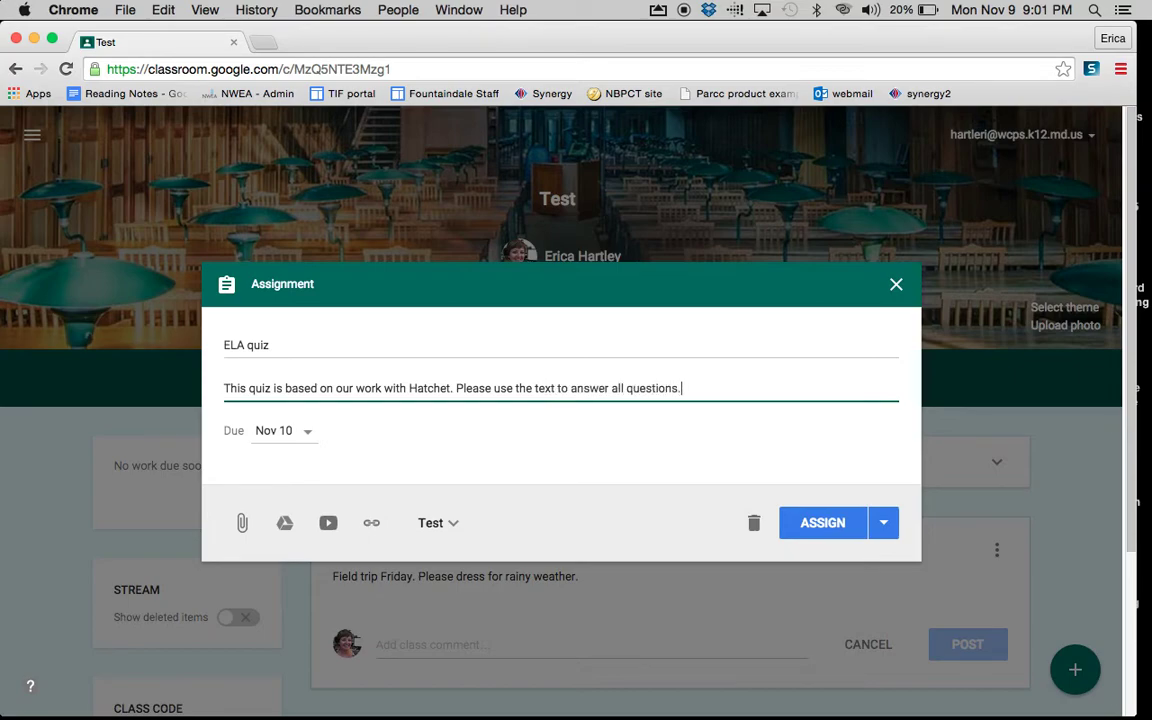
# Step: Examine the assignment's due date calendar and optional time setting, switching the due date off and back on
pyautogui.click(308, 432)
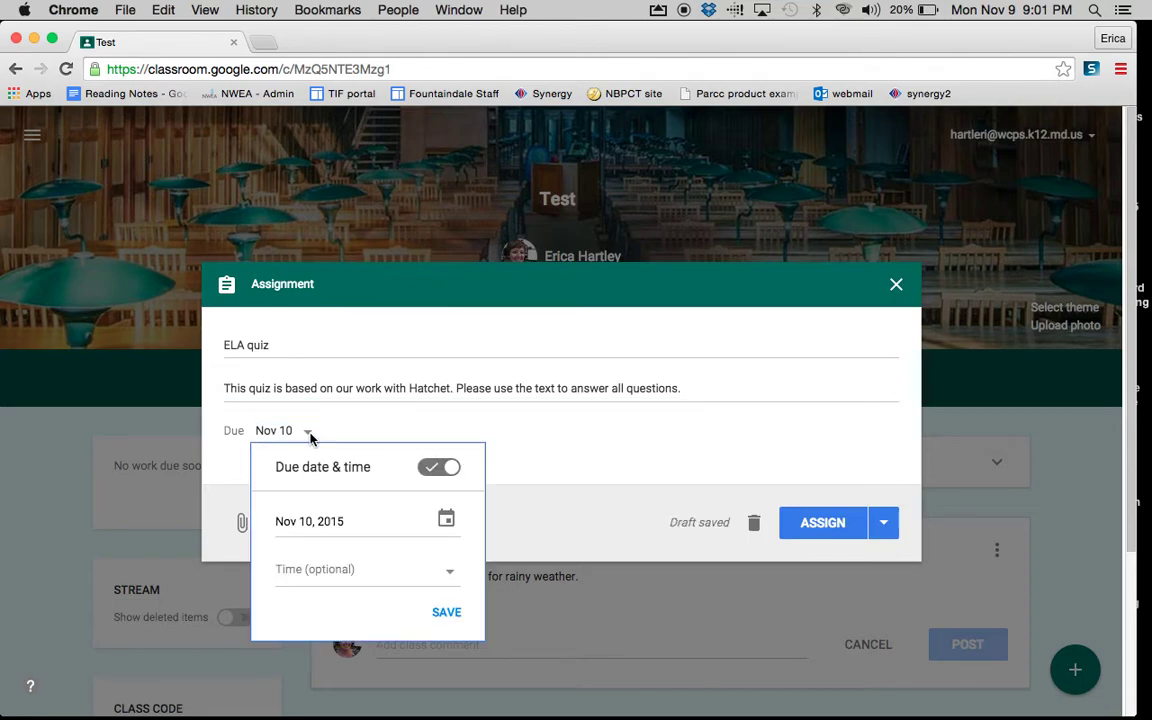
pyautogui.click(446, 530)
pyautogui.scroll(-2, 411, 612)
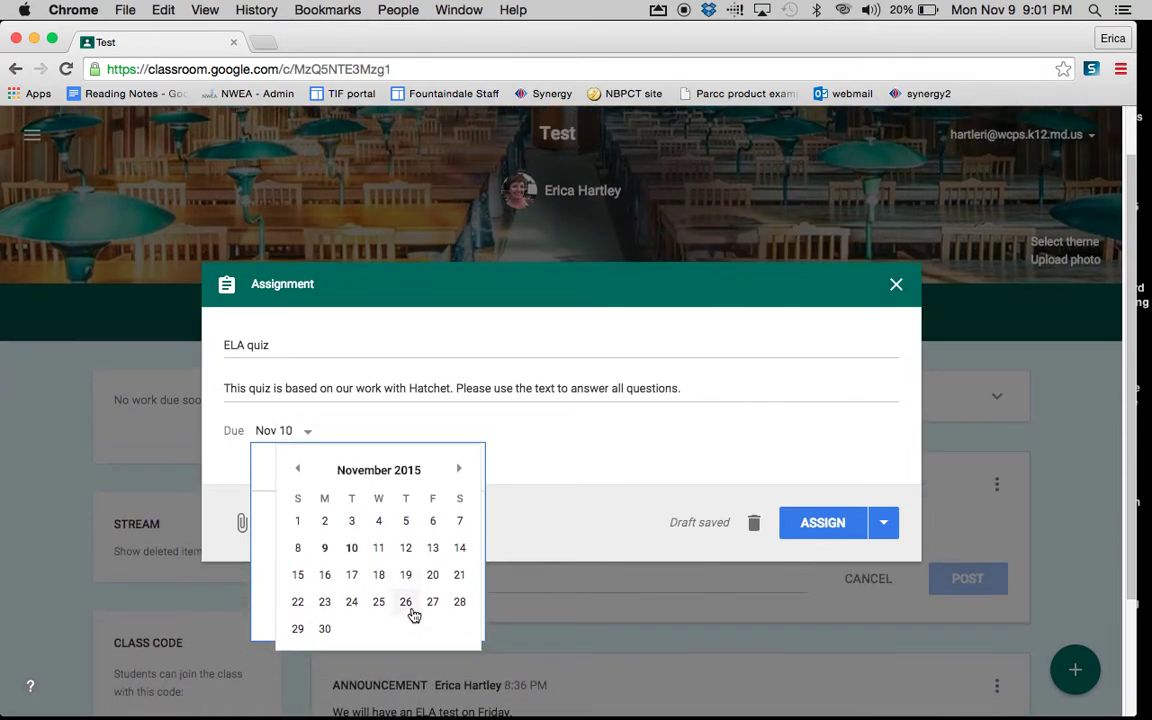
pyautogui.scroll(1, 414, 614)
pyautogui.click(529, 508)
pyautogui.click(285, 431)
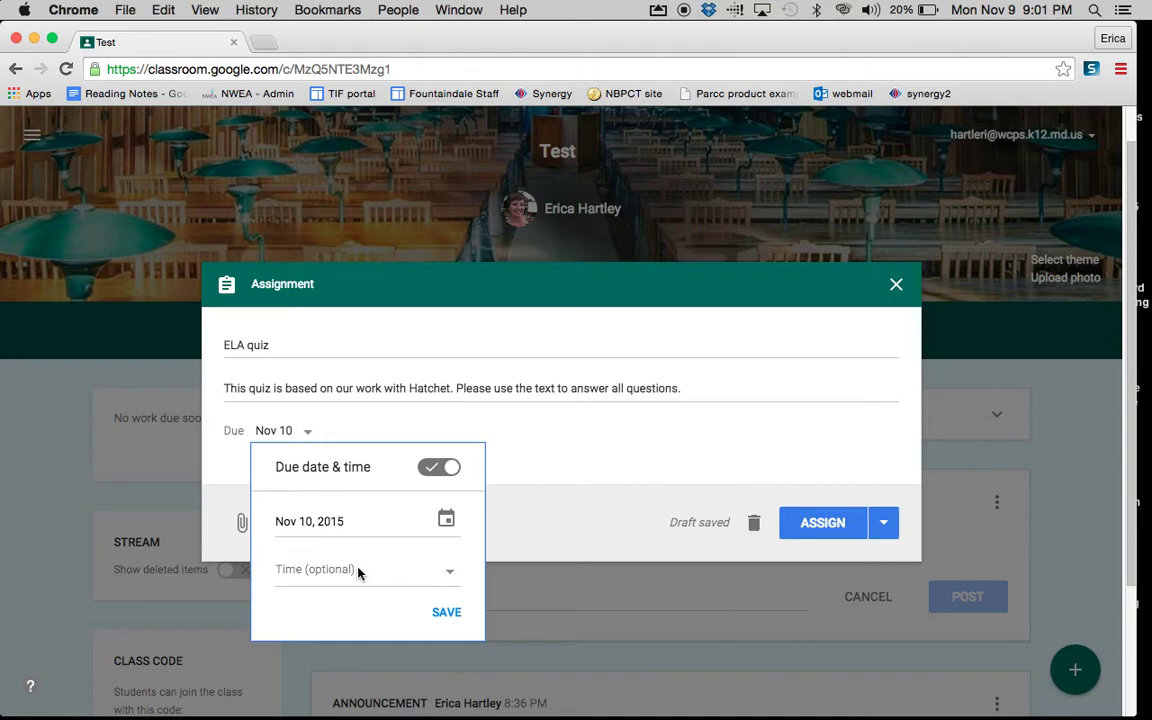
pyautogui.click(434, 470)
pyautogui.click(432, 470)
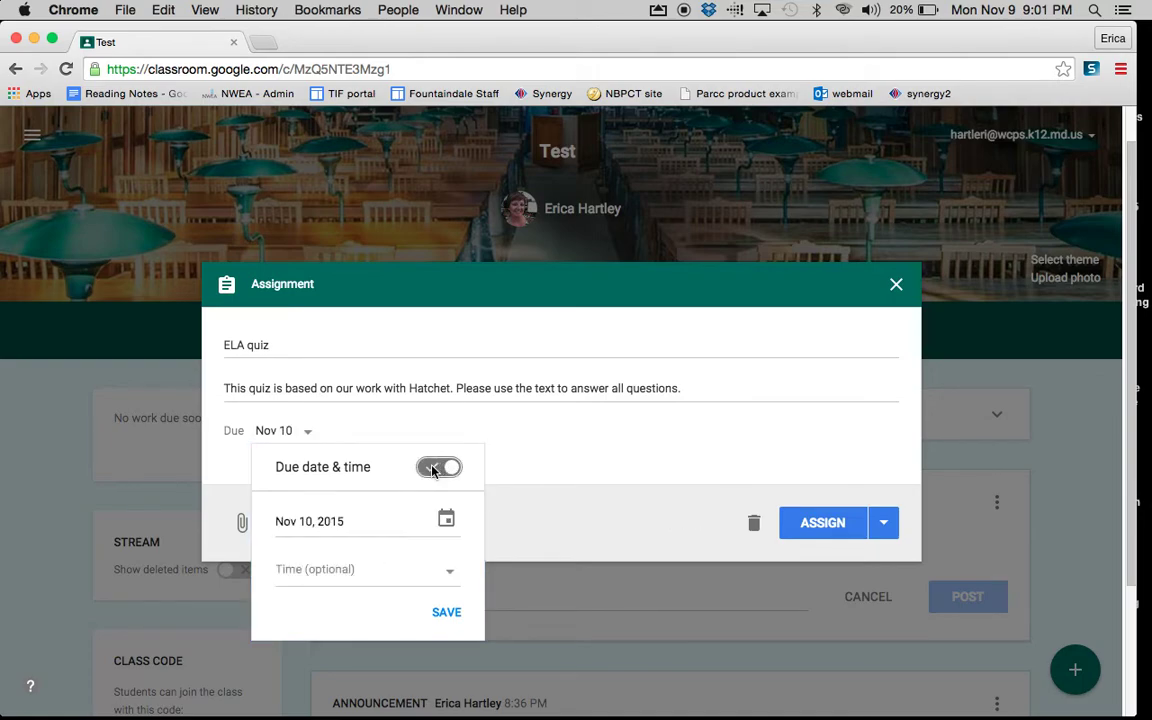
pyautogui.click(560, 478)
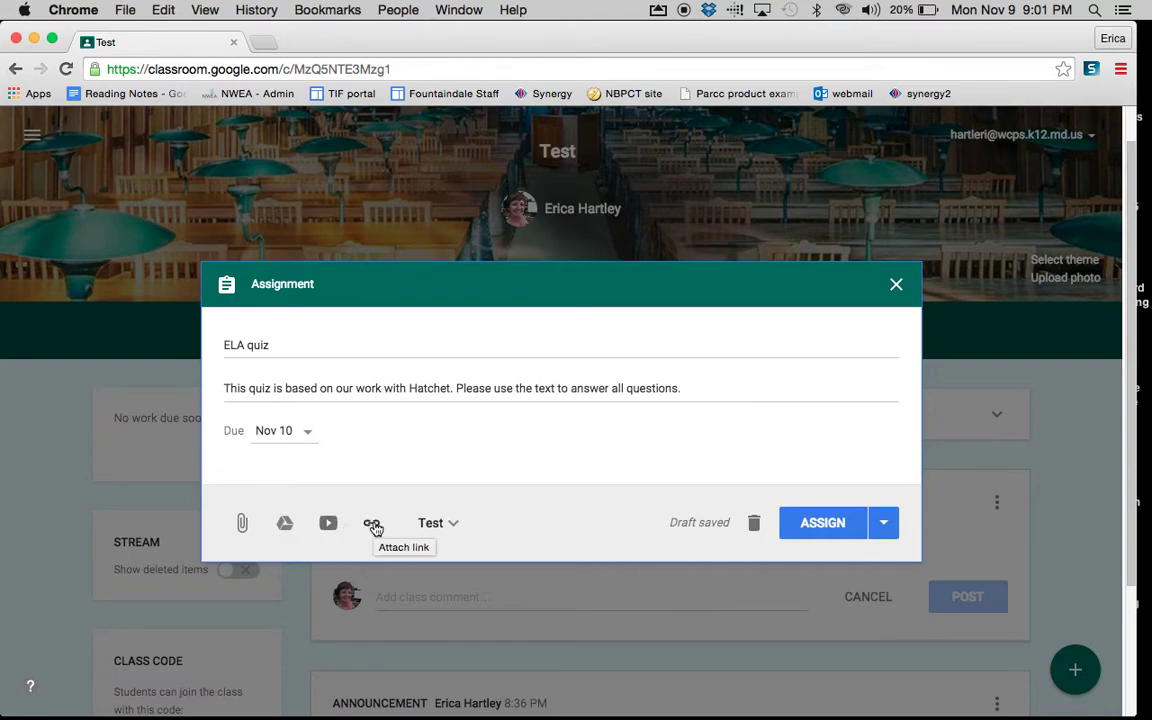
# Step: Review the list of classes that can receive the assignment and the options for assigning it or saving a draft
pyautogui.click(452, 524)
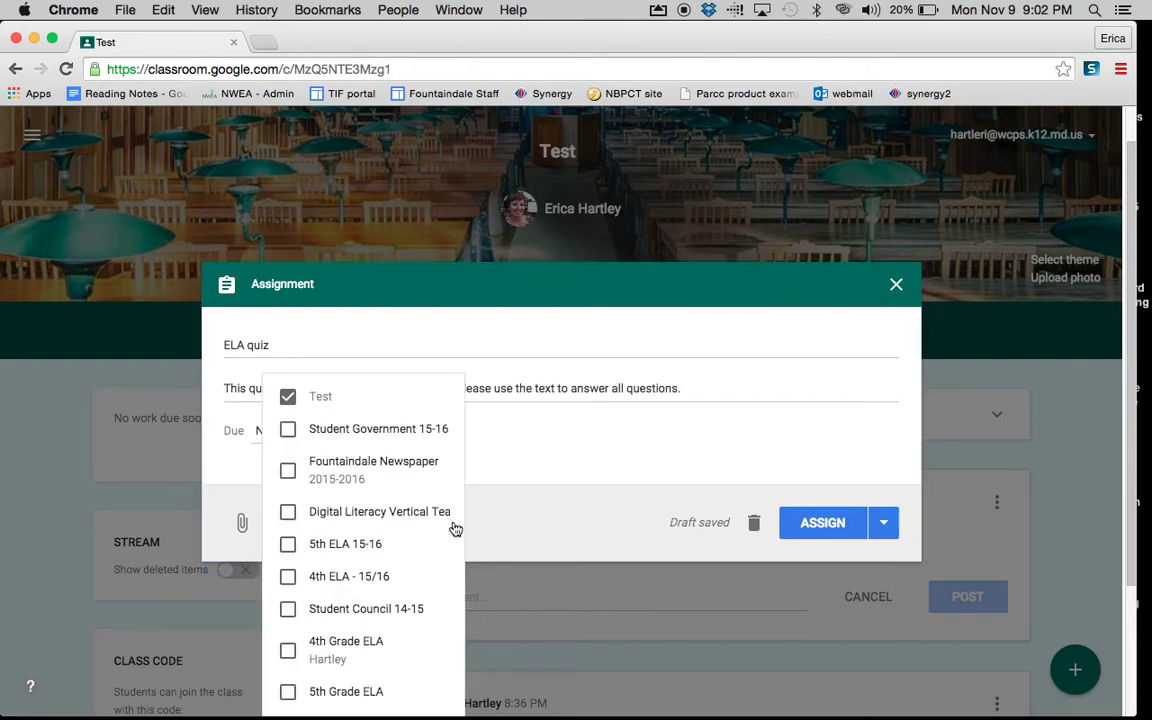
pyautogui.scroll(-2, 370, 574)
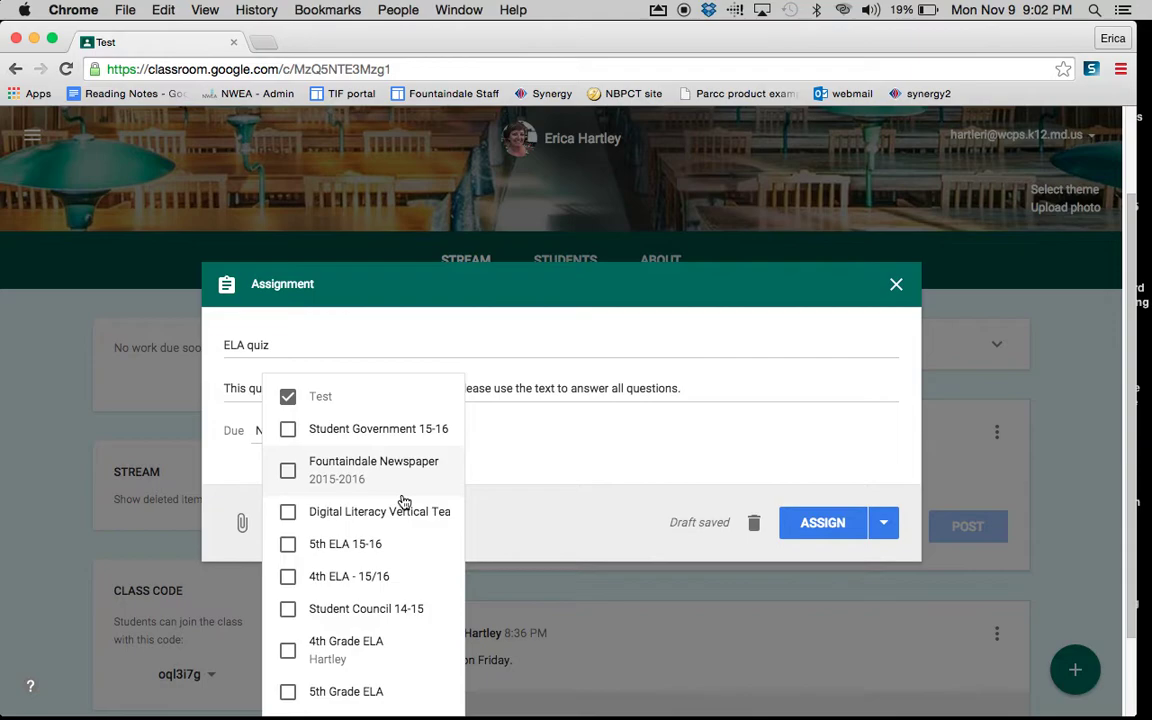
pyautogui.click(548, 508)
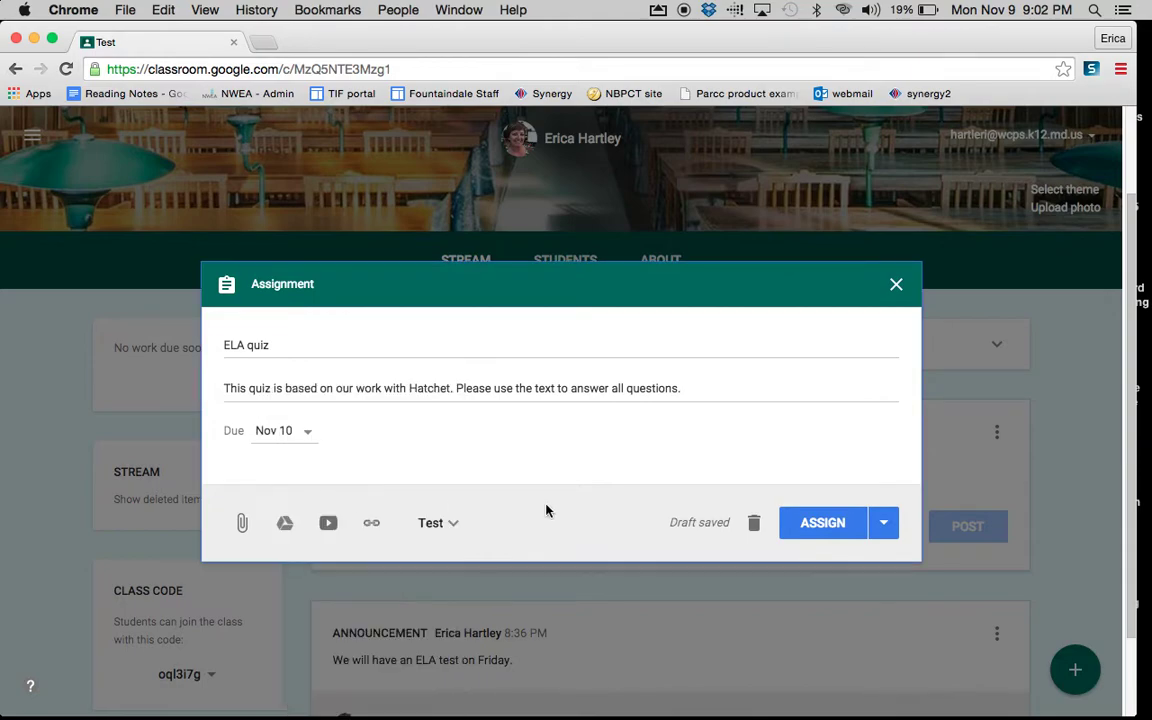
pyautogui.click(885, 526)
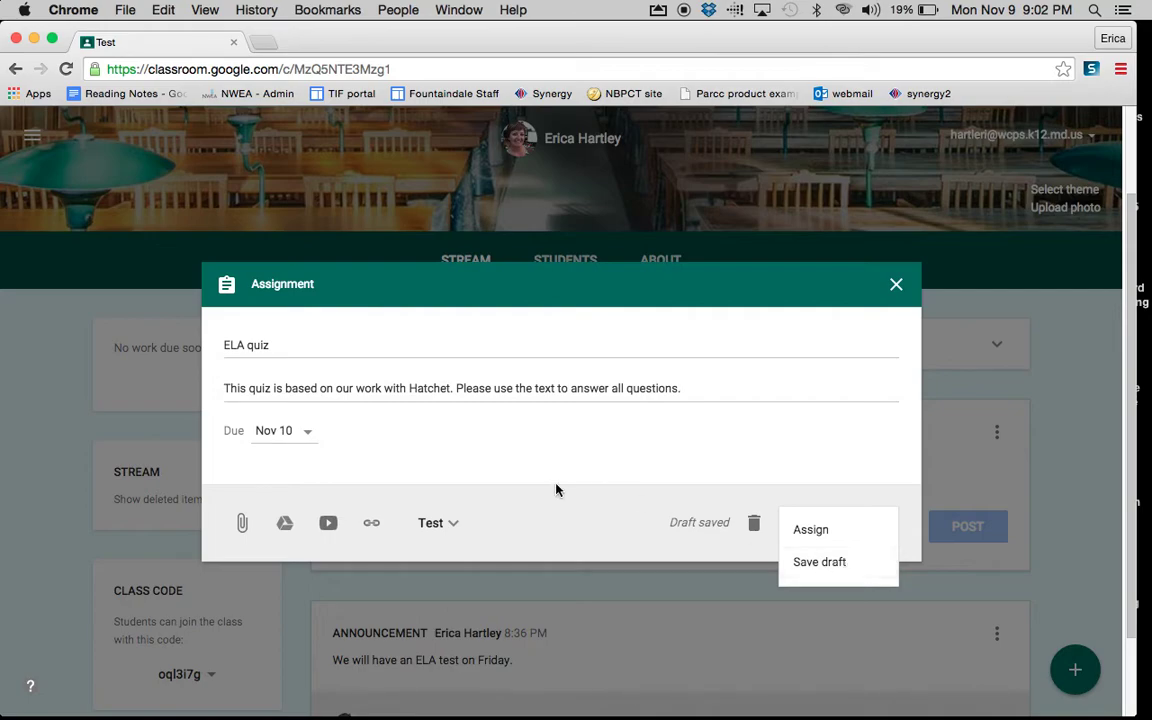
pyautogui.click(511, 469)
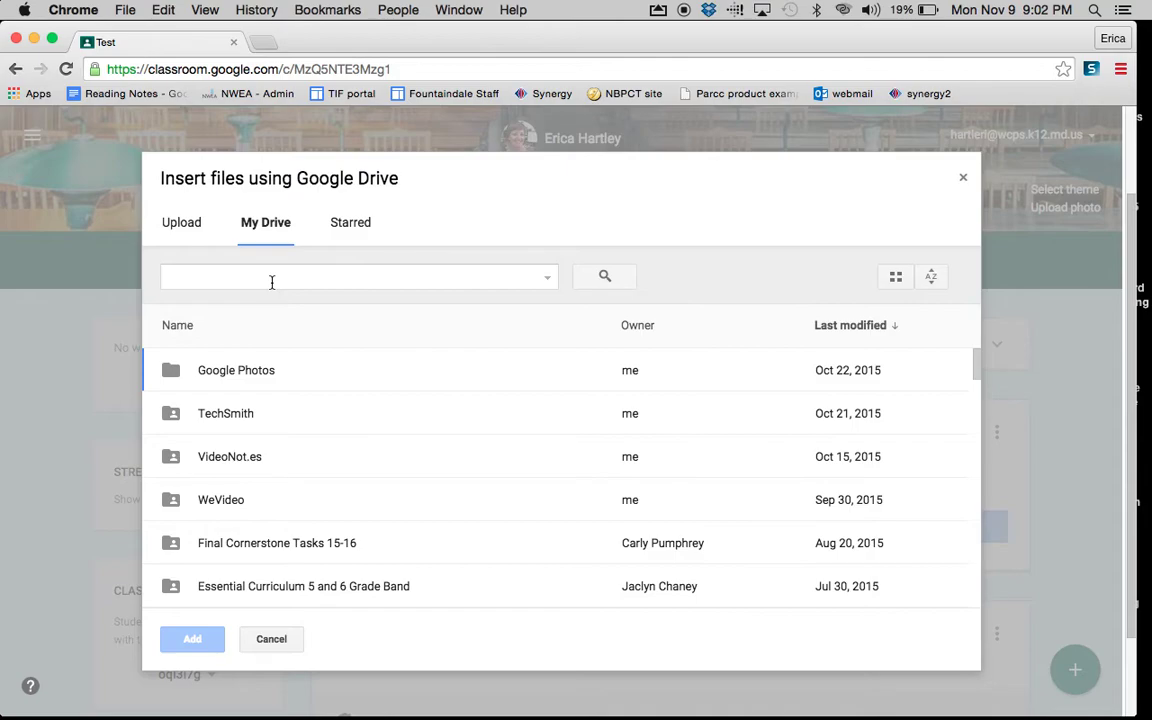
# Step: Search Google Drive for "hatchet" and attach the Hatchet Reading Skills Assessment document to the assignment
pyautogui.click(271, 282)
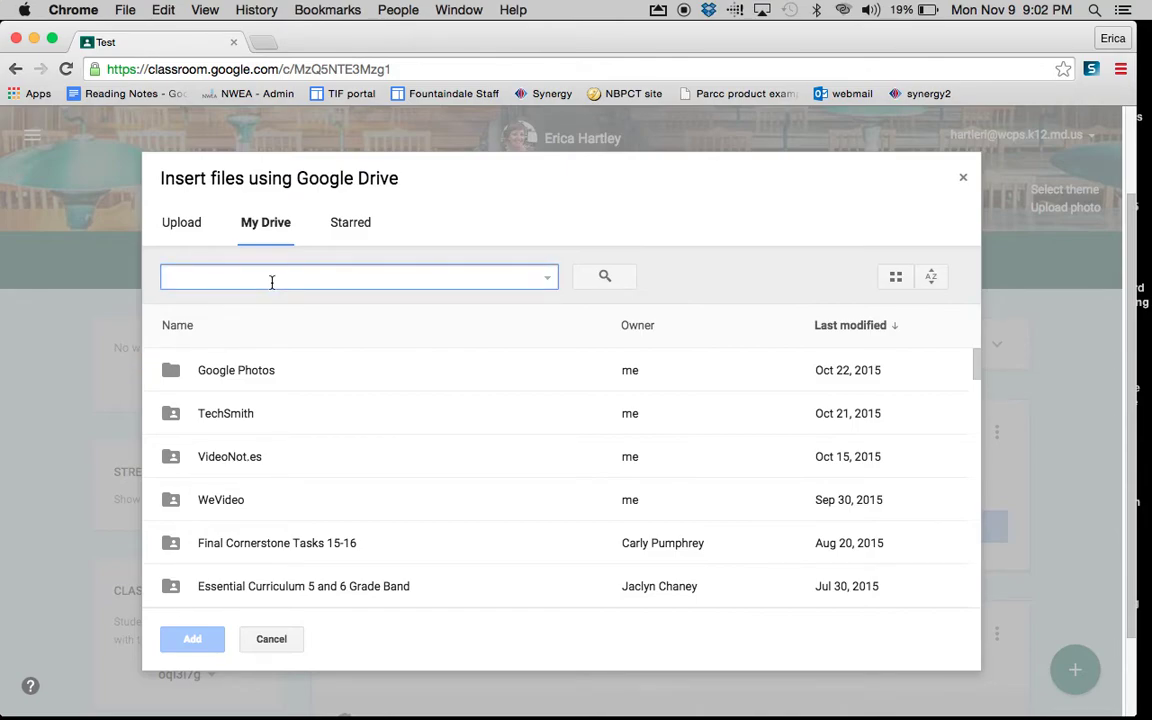
pyautogui.write('hatchet')
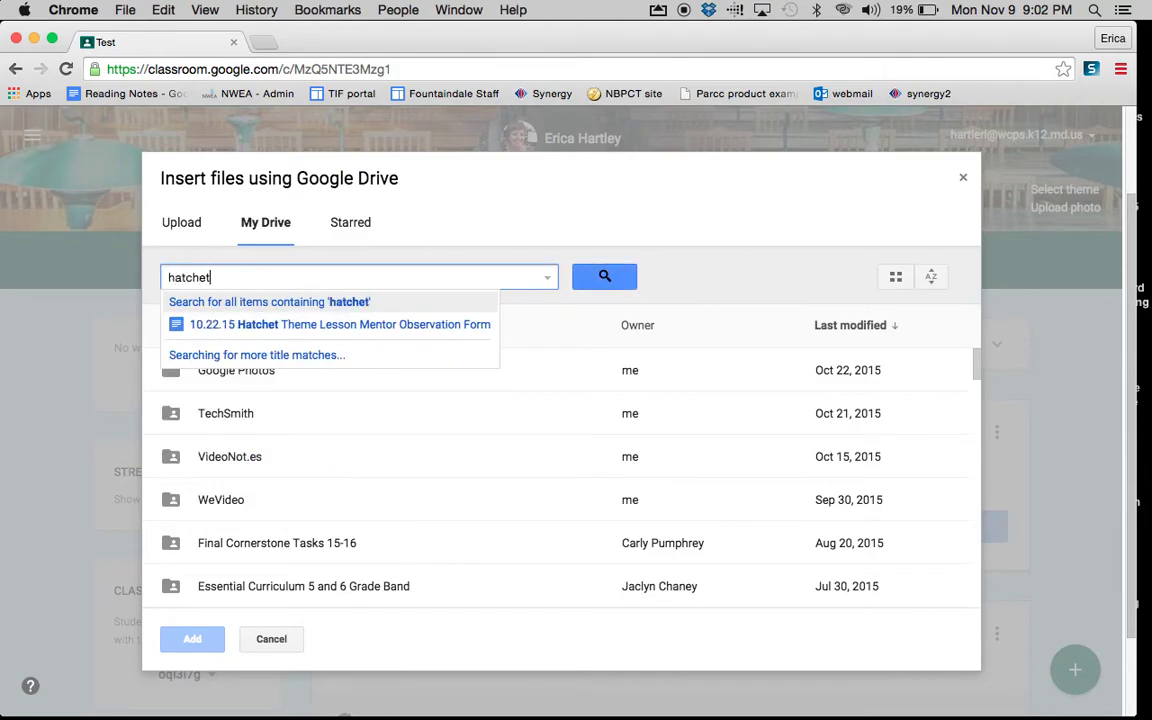
pyautogui.press('Return')
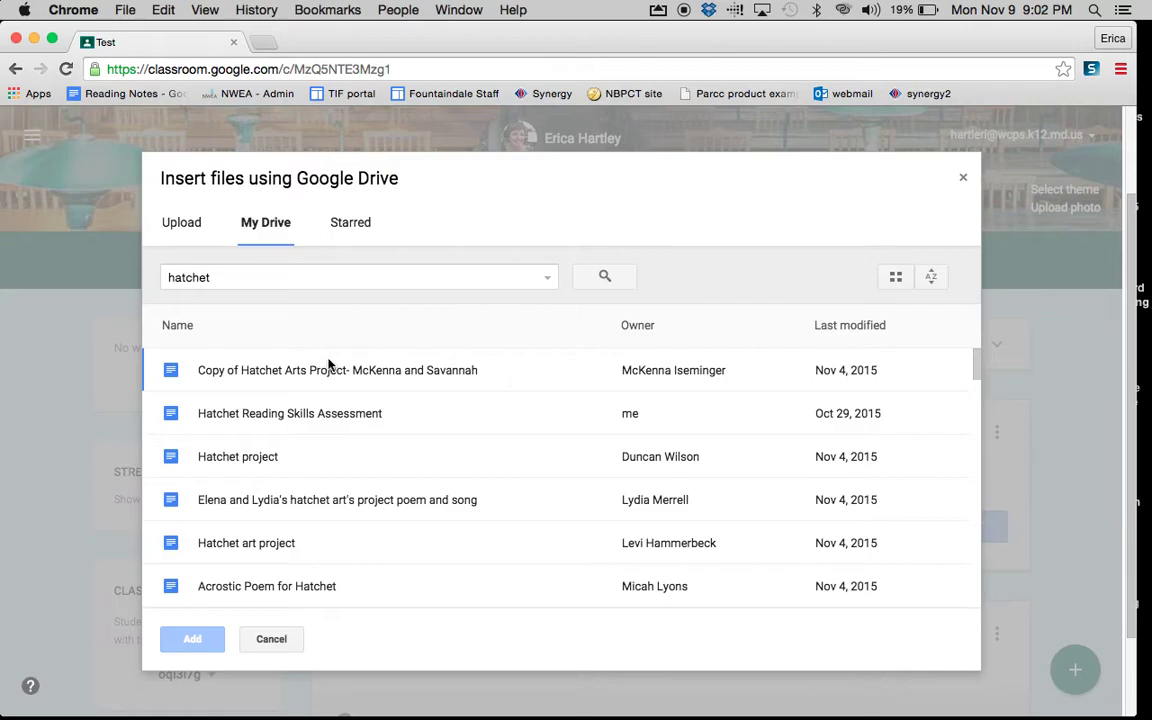
pyautogui.click(306, 425)
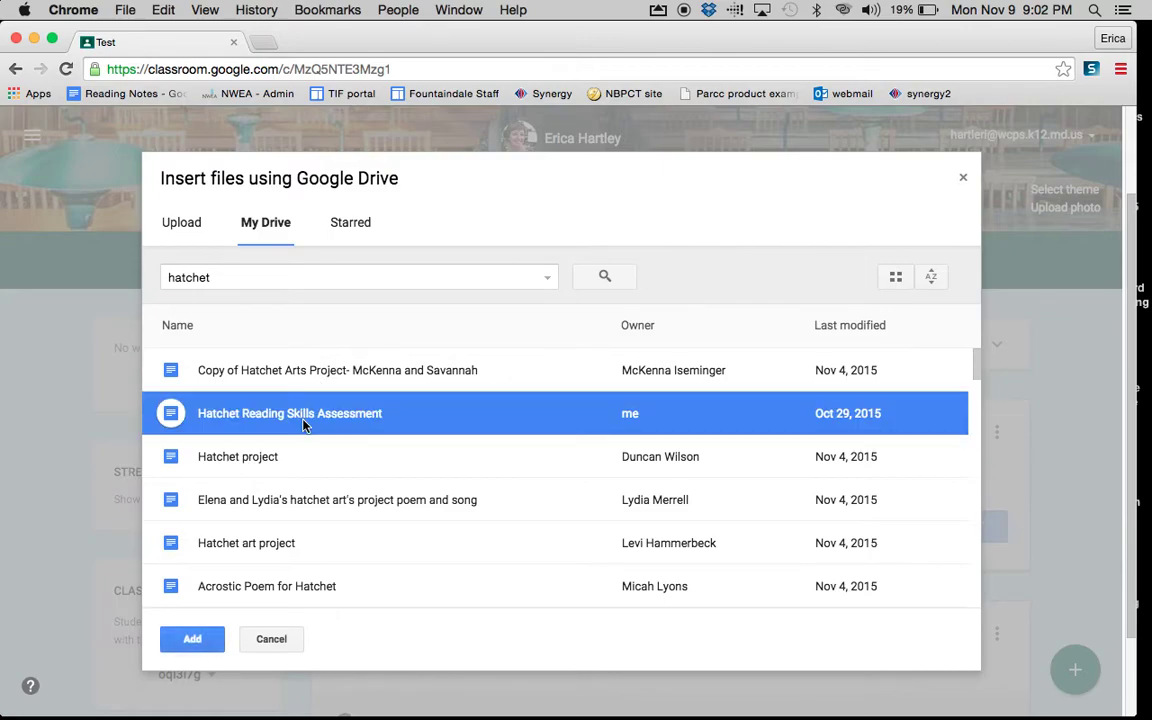
pyautogui.click(199, 642)
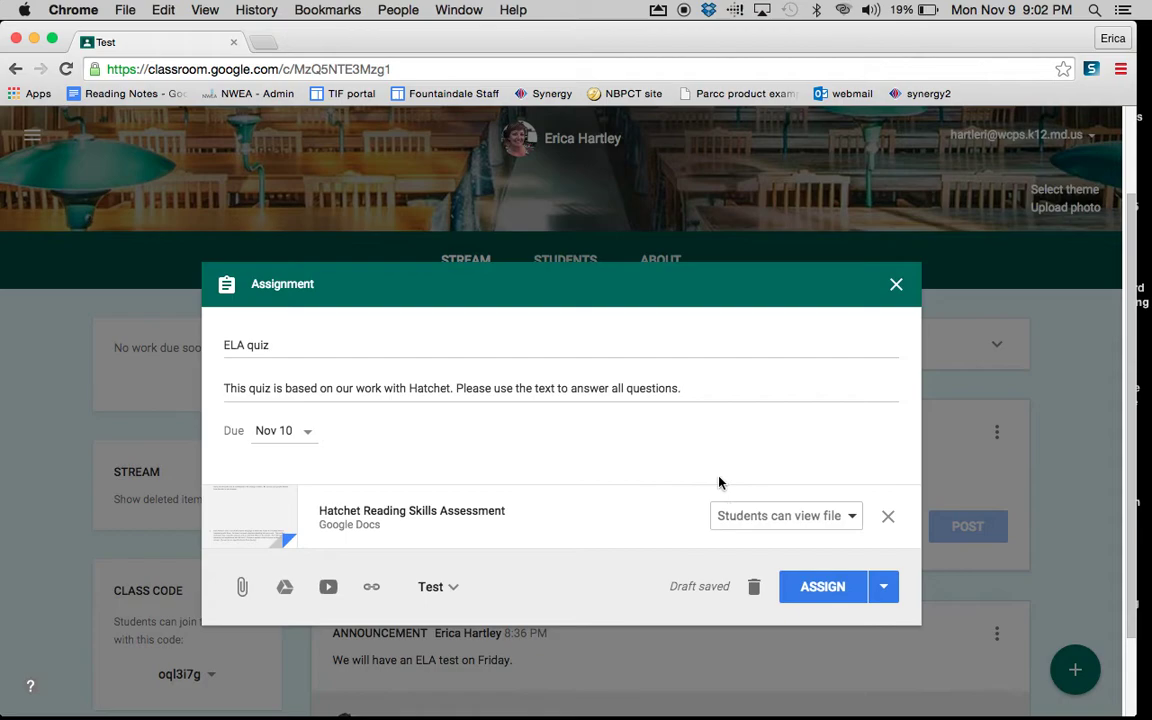
# Step: Set the attached document to make a copy for each student and save the assignment as a draft
pyautogui.click(854, 519)
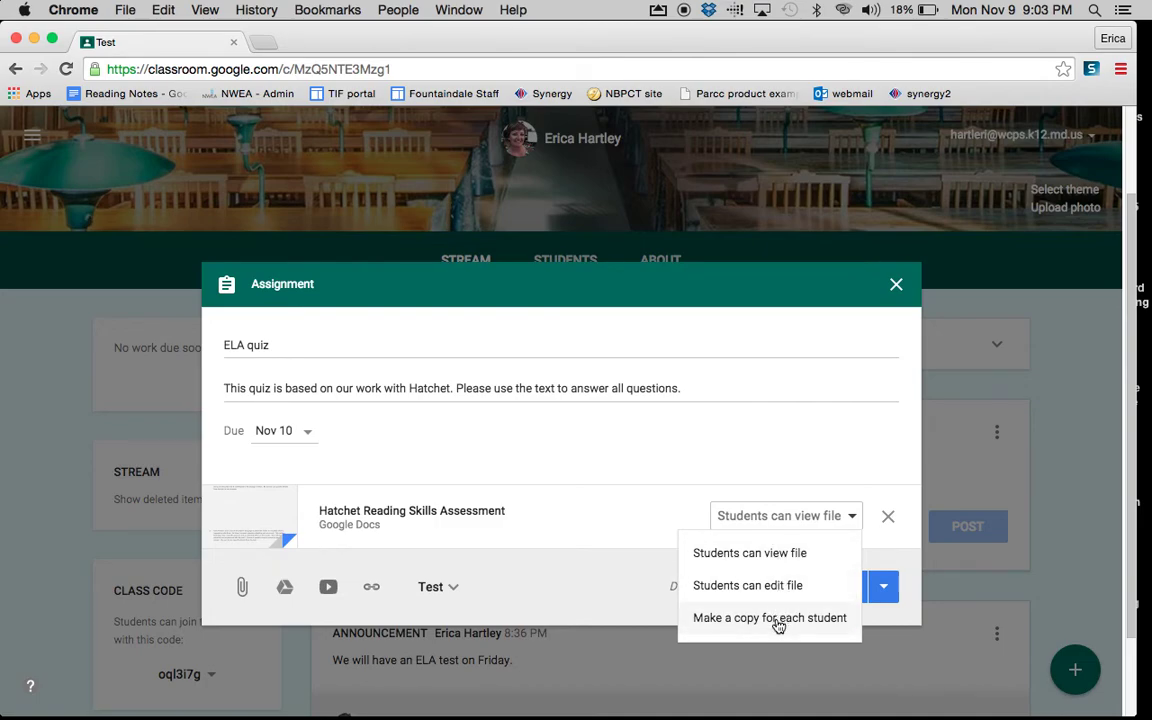
pyautogui.click(778, 620)
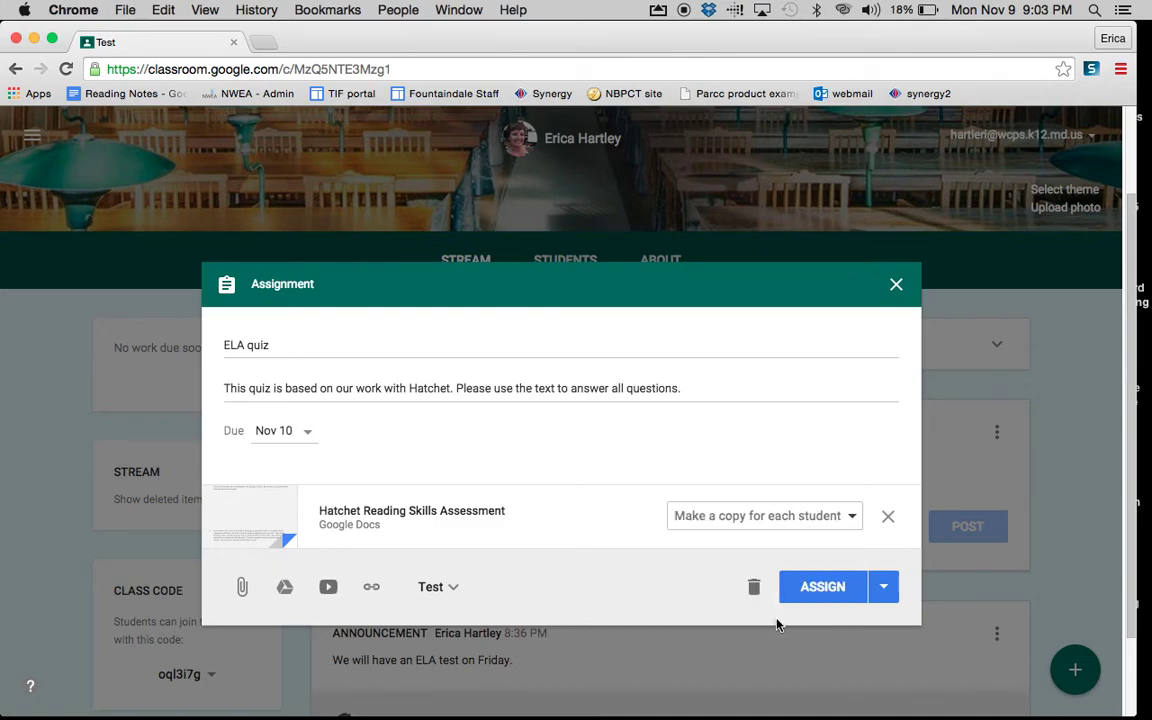
pyautogui.click(883, 596)
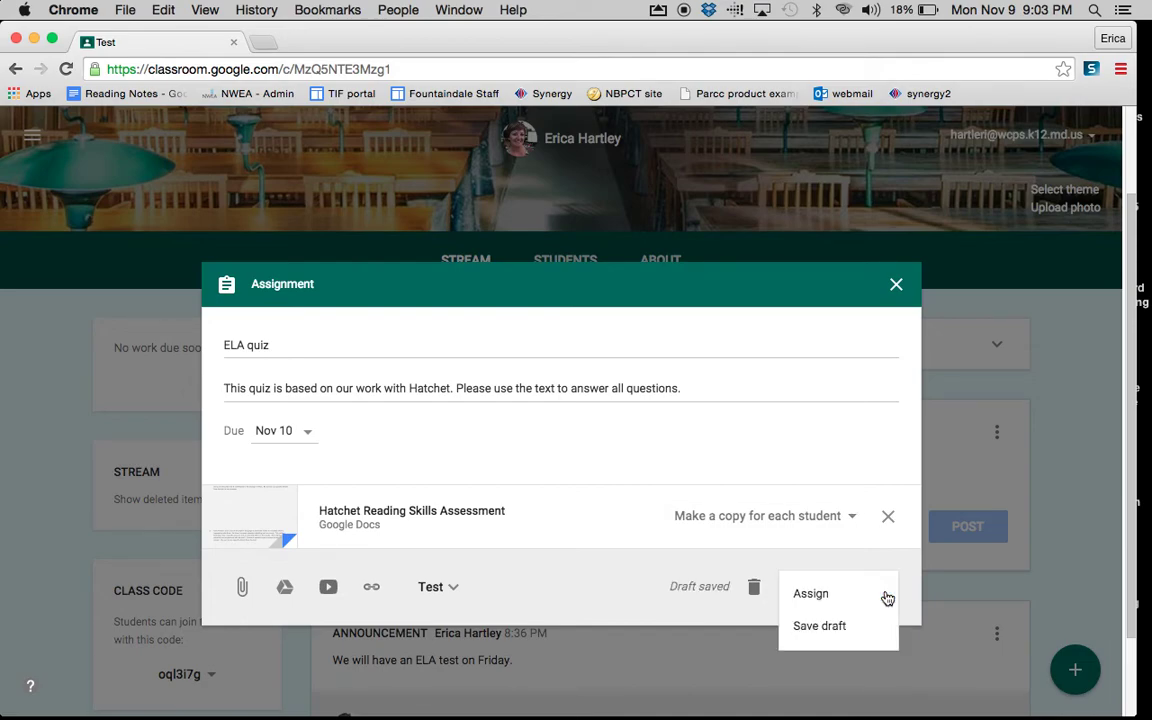
pyautogui.click(836, 628)
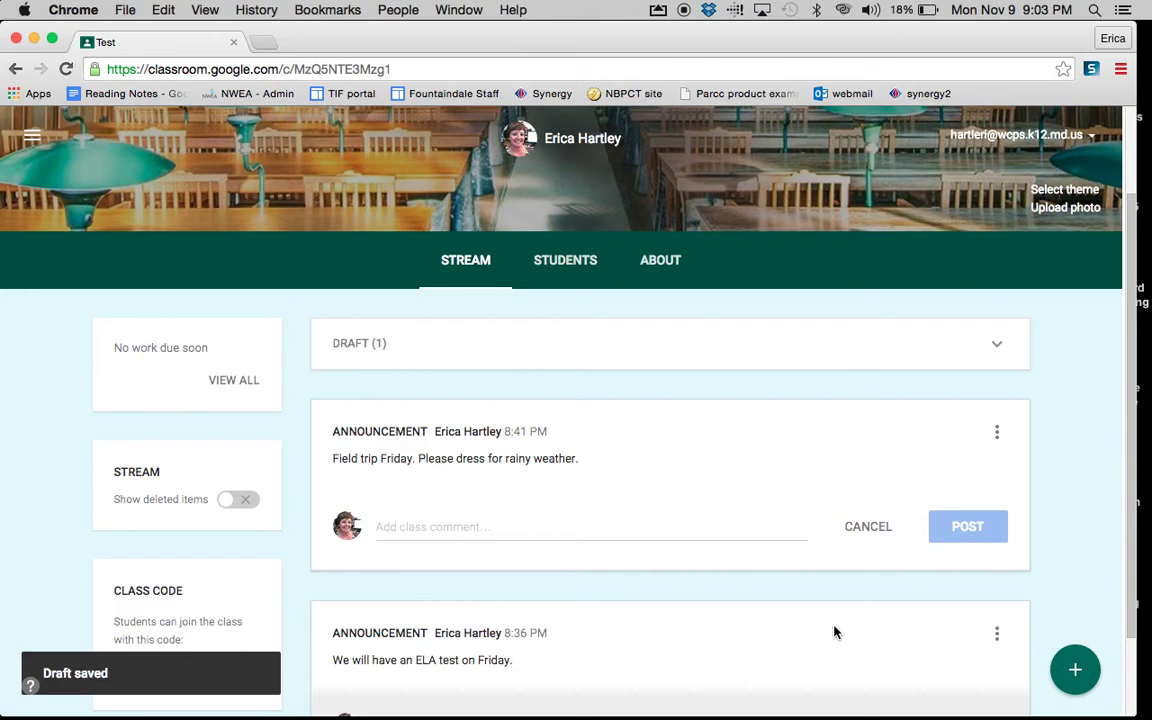
pyautogui.scroll(2, 688, 412)
pyautogui.scroll(-1, 688, 410)
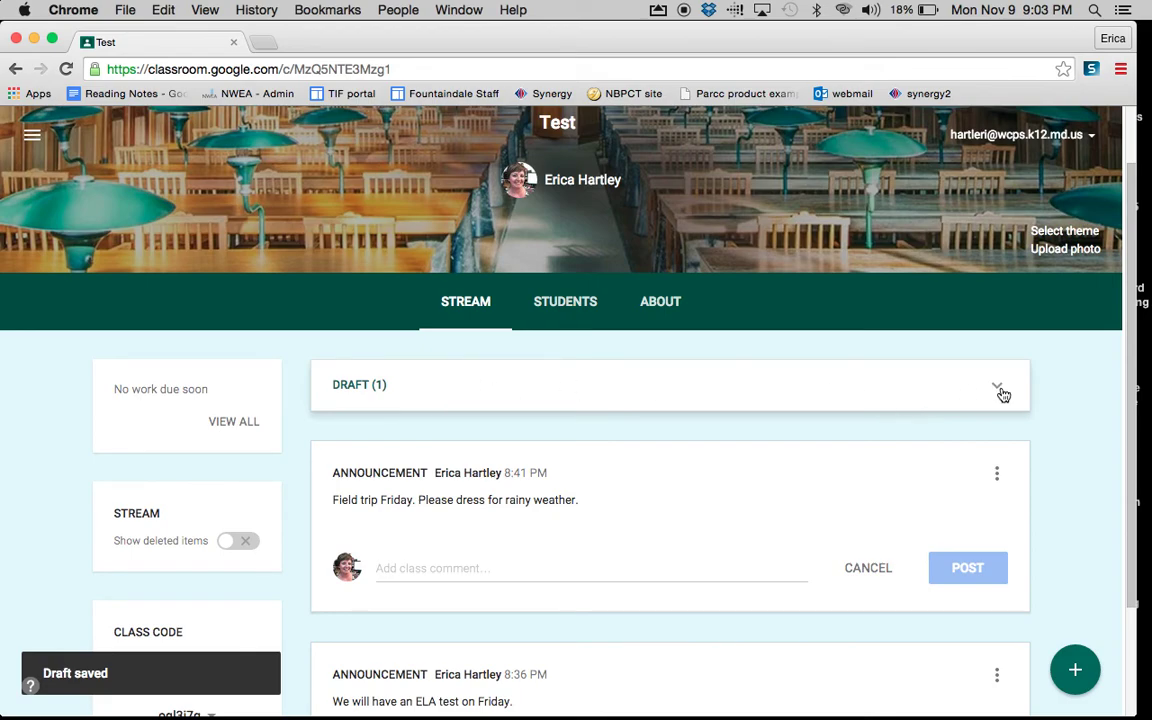
# Step: View the 5th ELA 15-16 class stream and return to the overview of all classes
pyautogui.click(34, 136)
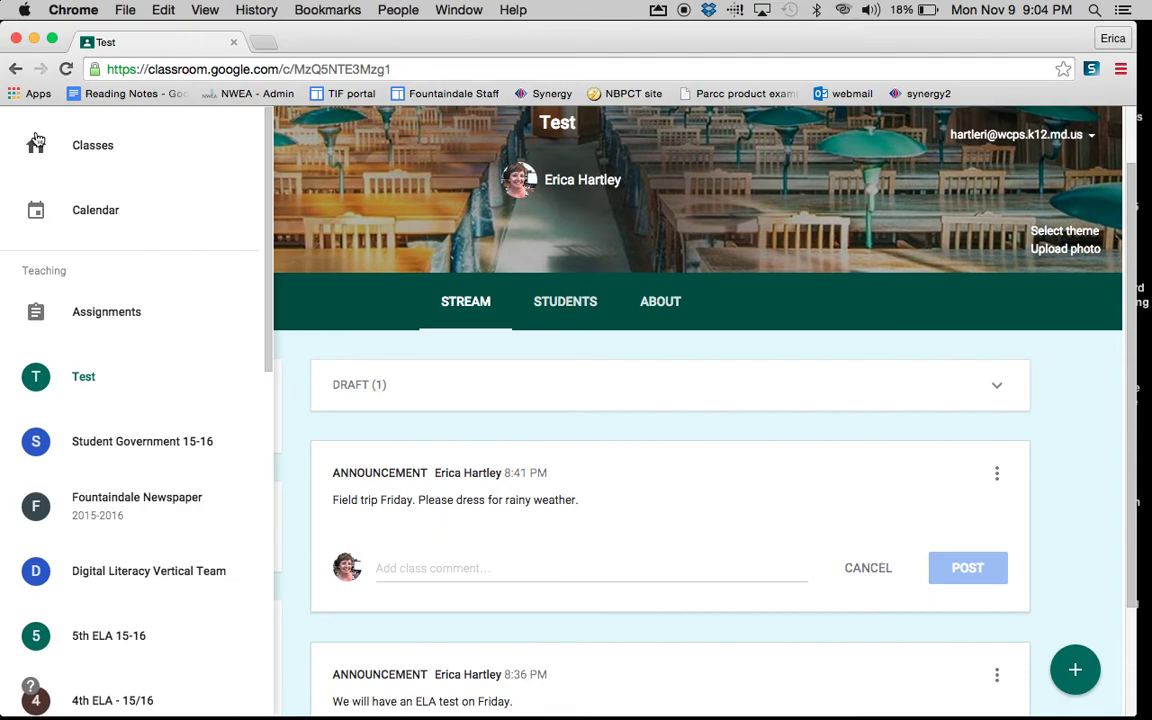
pyautogui.click(36, 143)
pyautogui.click(684, 409)
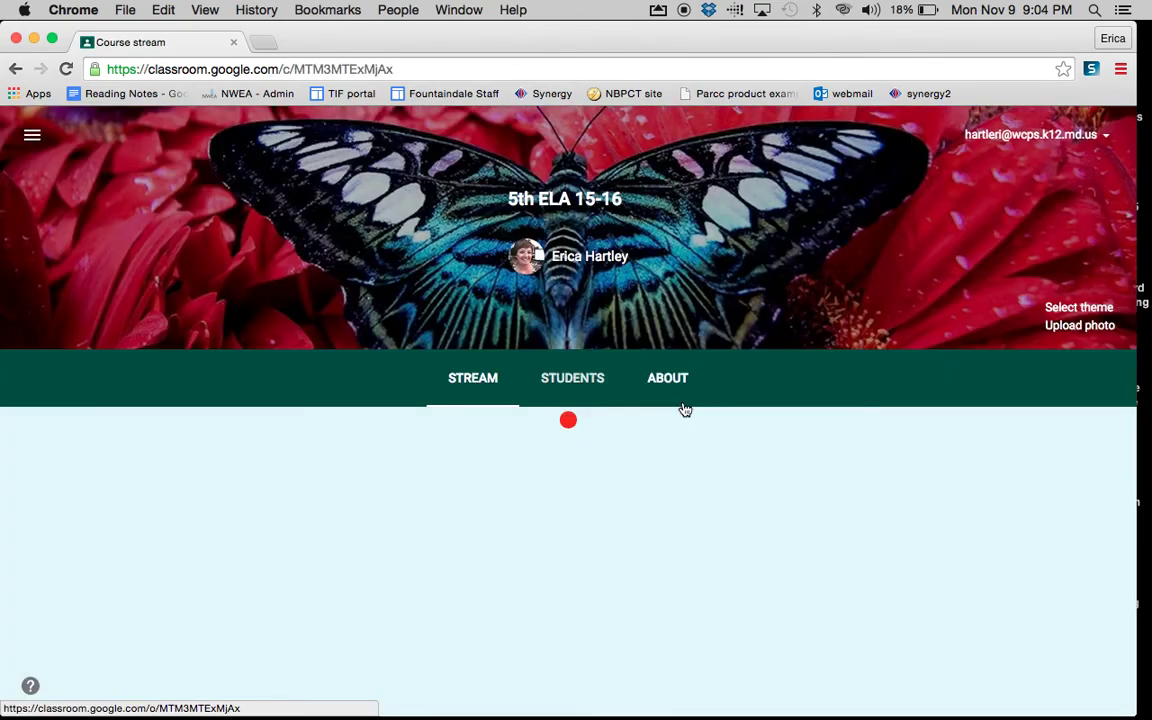
pyautogui.click(34, 137)
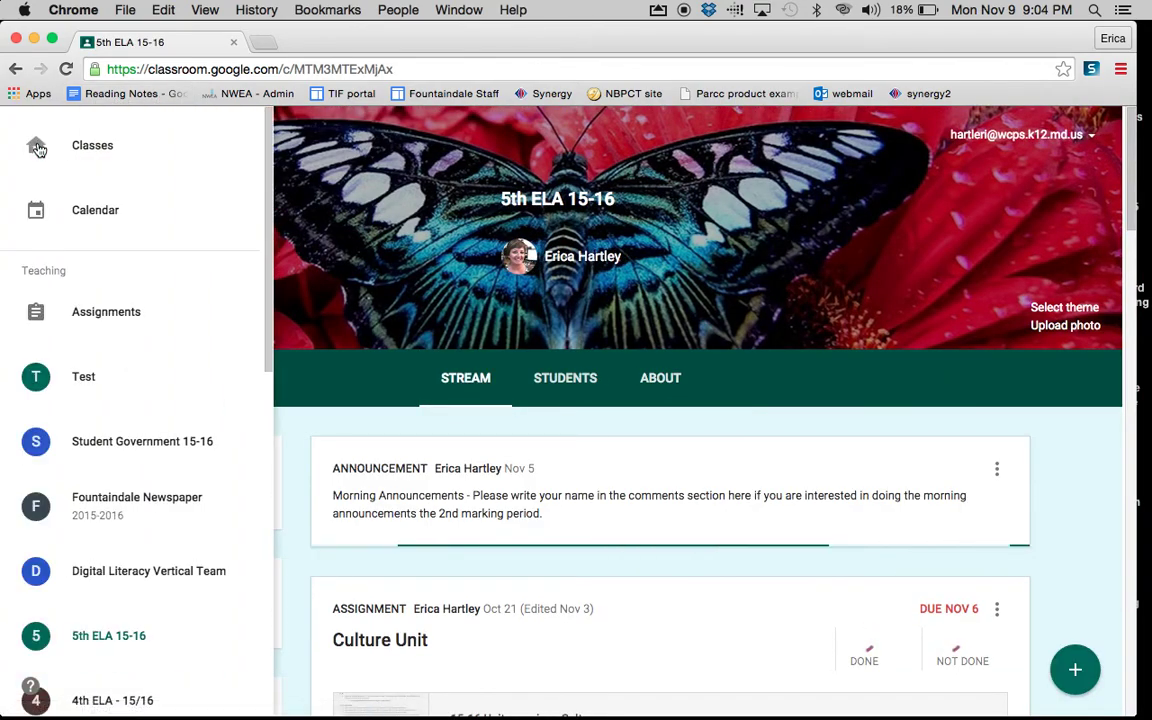
pyautogui.click(118, 154)
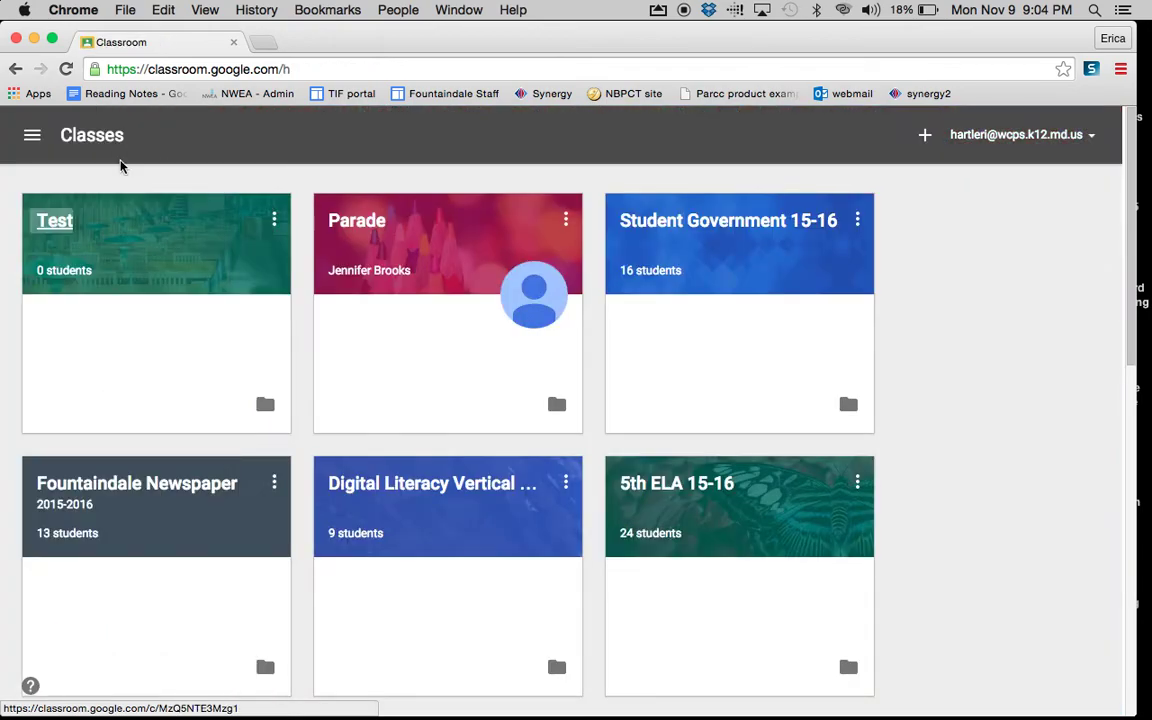
# Step: Open the saved ELA quiz draft from the Test class stream and assign it to the class
pyautogui.click(52, 213)
pyautogui.scroll(-1, 603, 545)
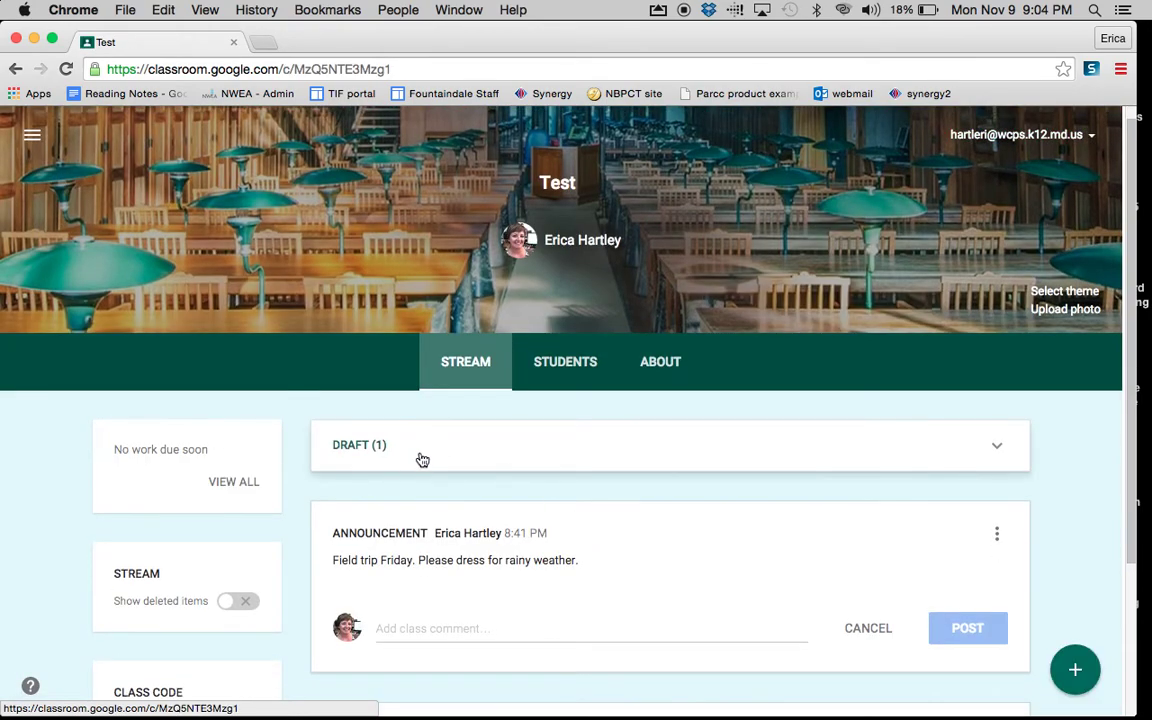
pyautogui.click(940, 462)
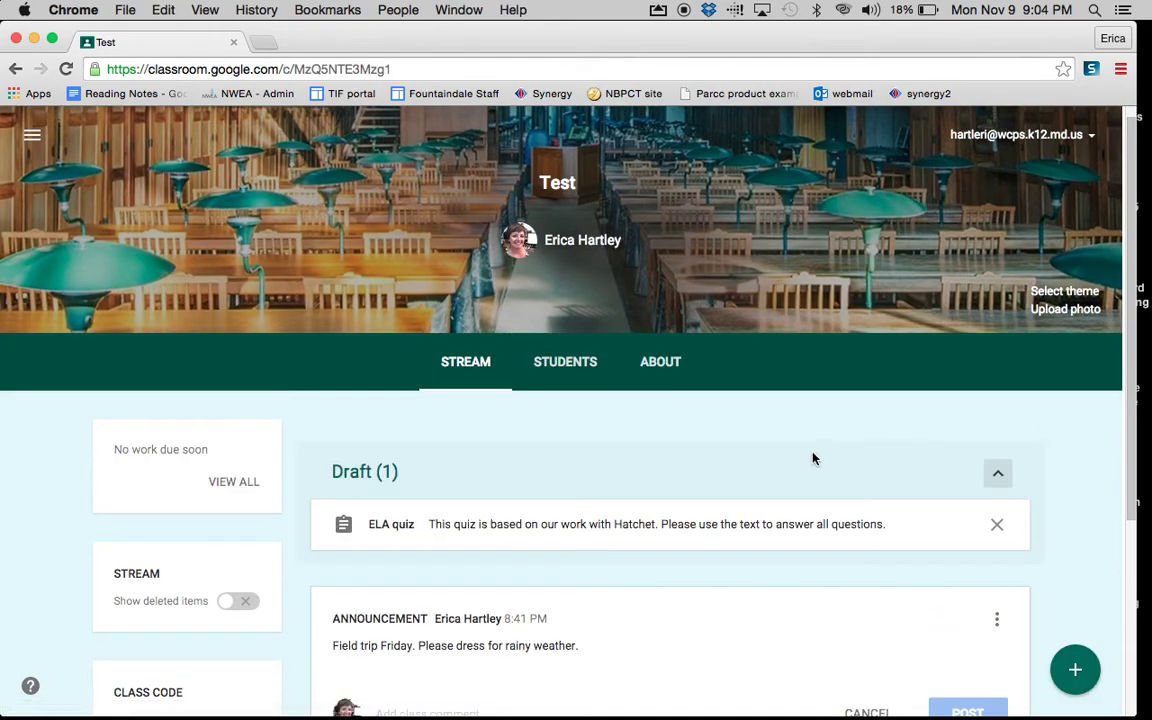
pyautogui.scroll(-3, 787, 500)
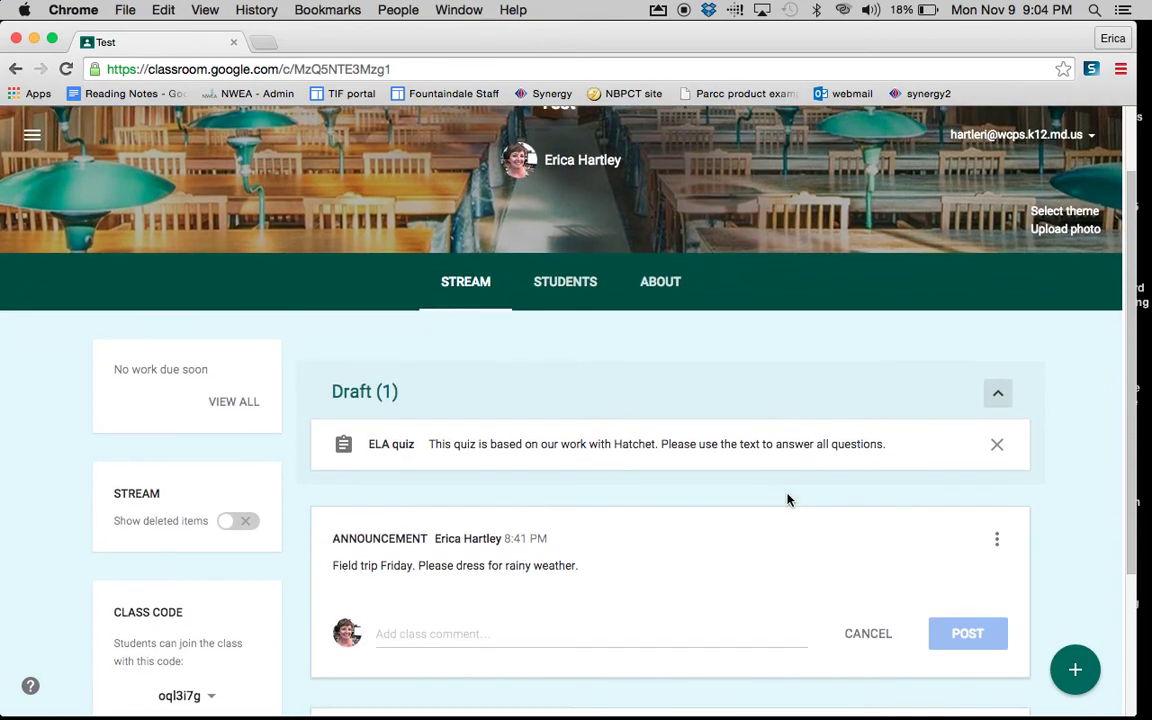
pyautogui.click(607, 458)
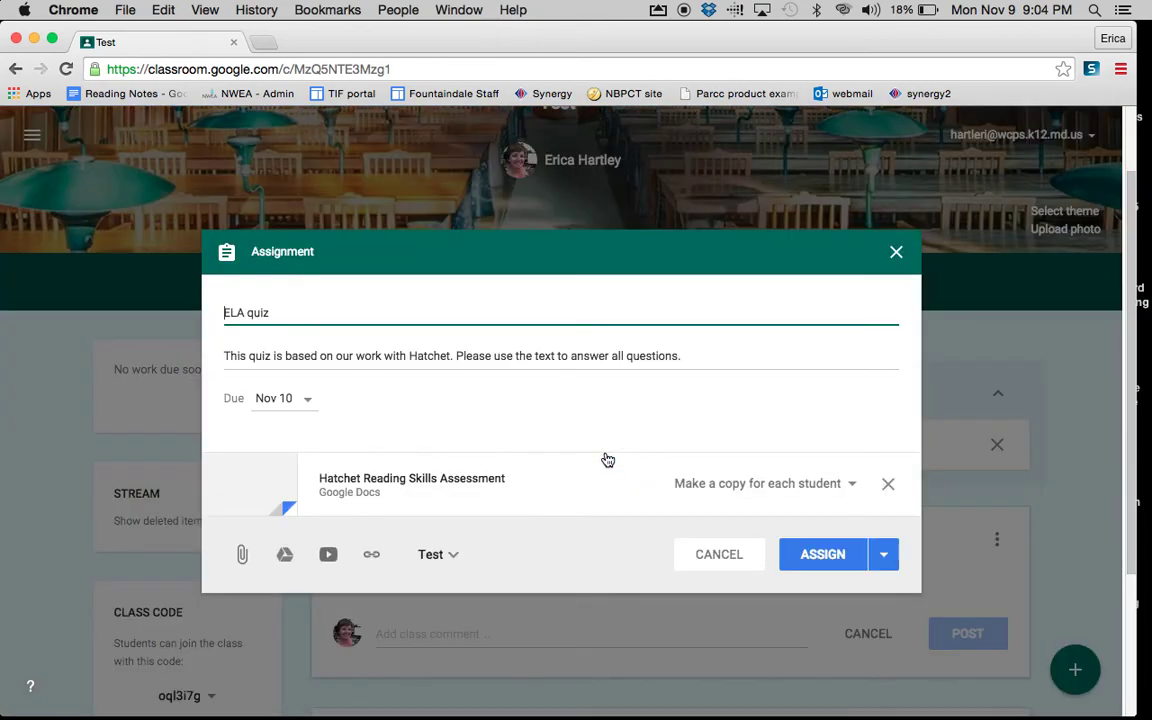
pyautogui.click(822, 558)
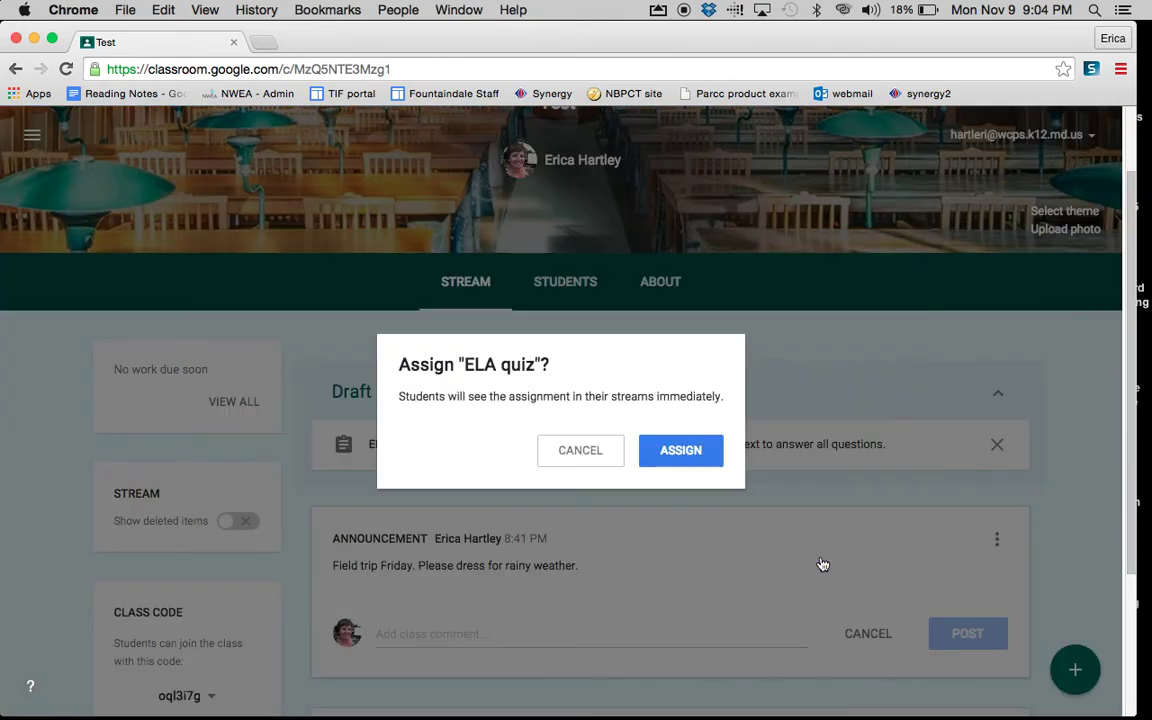
pyautogui.click(674, 455)
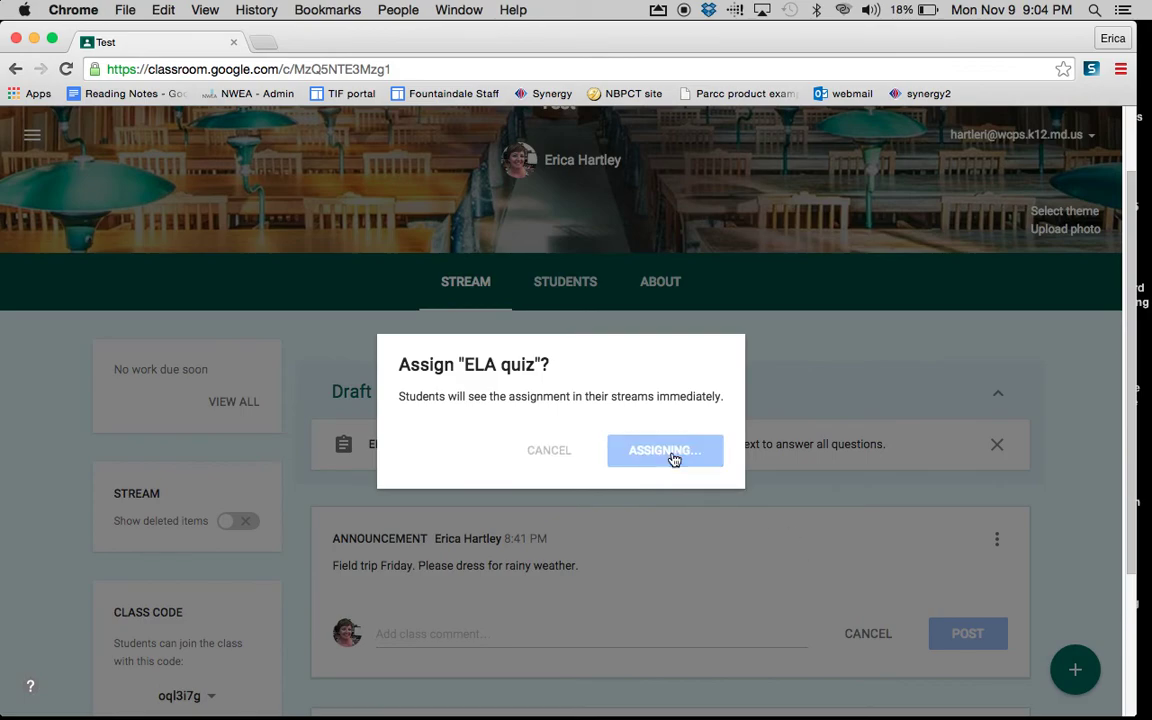